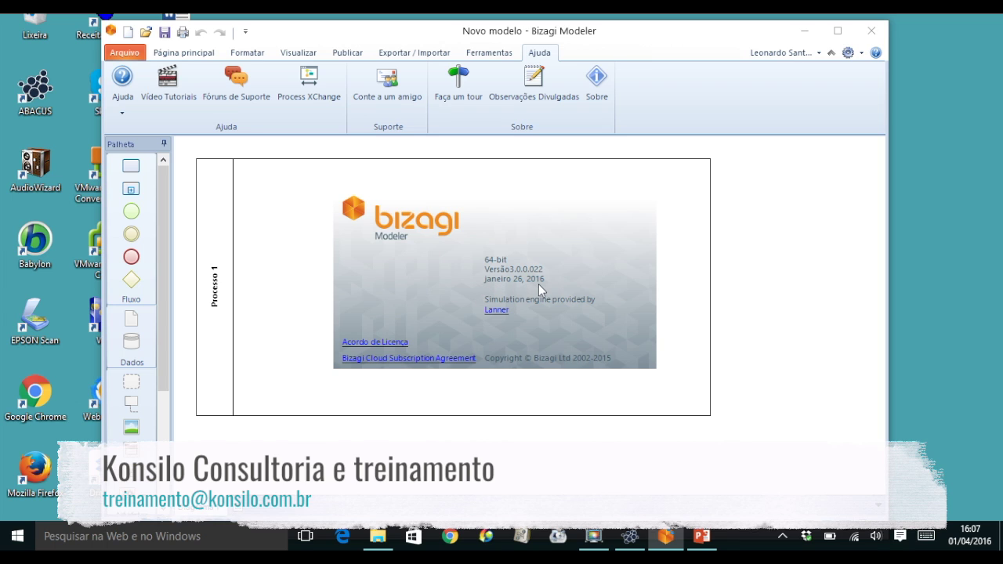
Open the recent Offboarding model and view its process diagram in a maximised window.
left_click(557, 249)
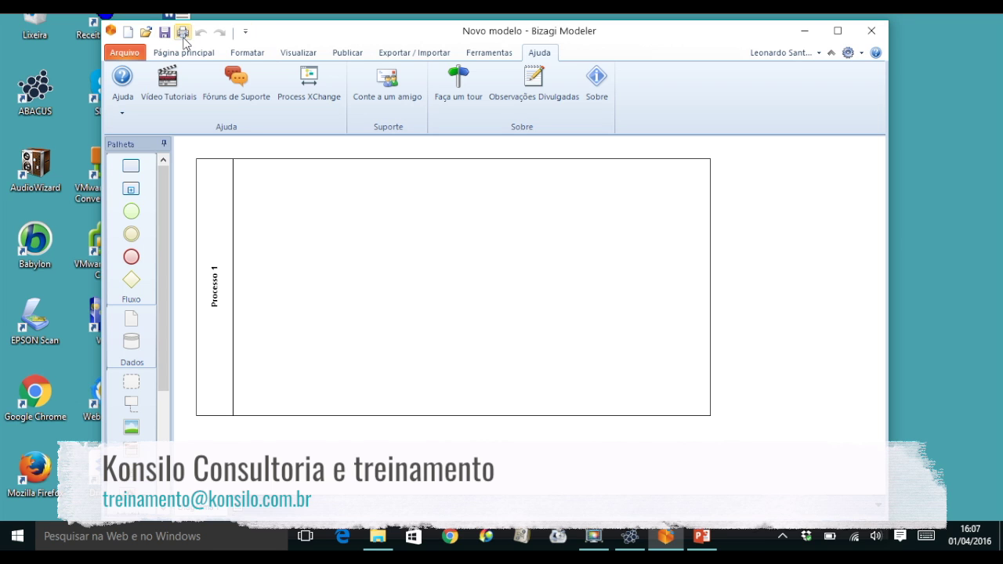
left_click(145, 33)
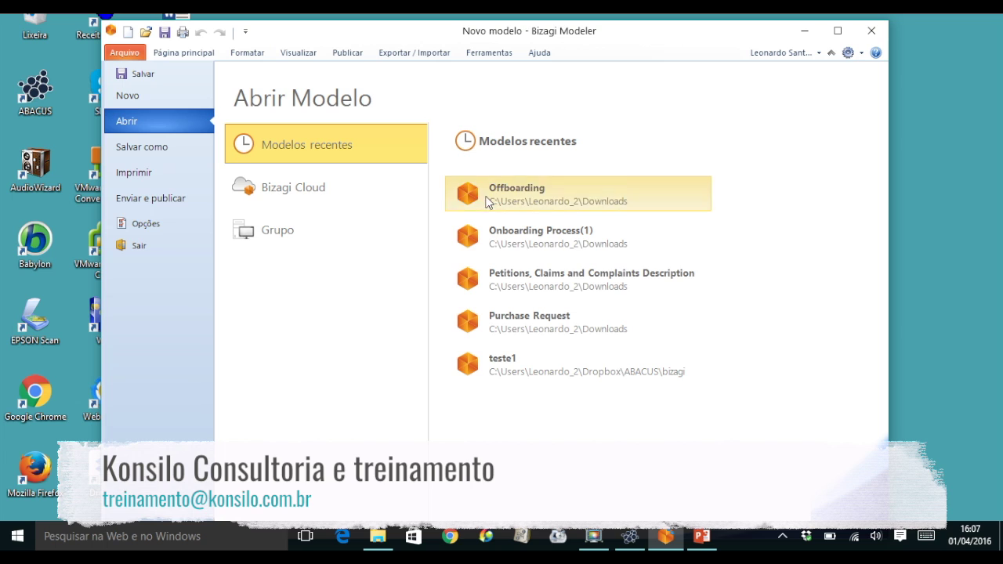
left_click(502, 199)
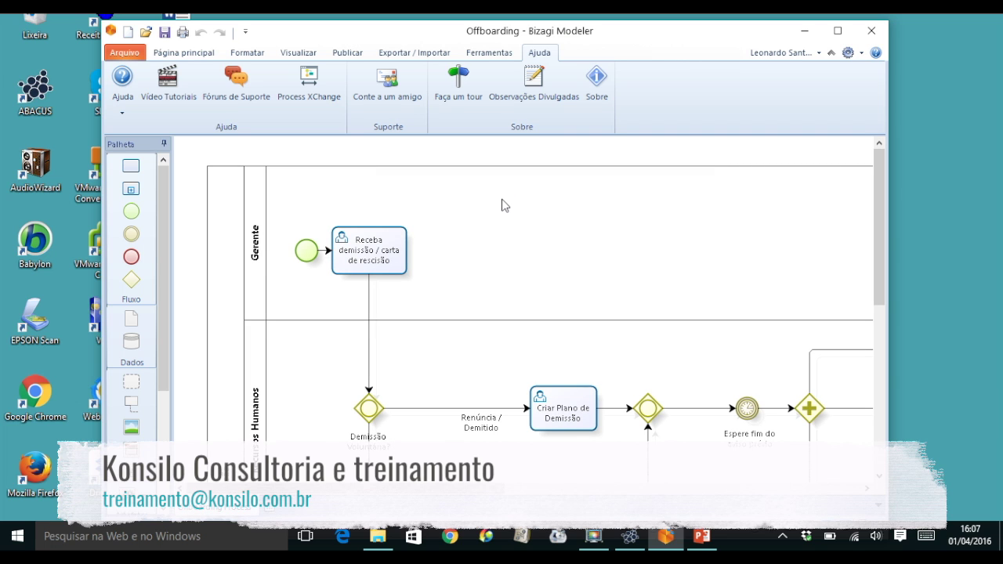
left_click(837, 31)
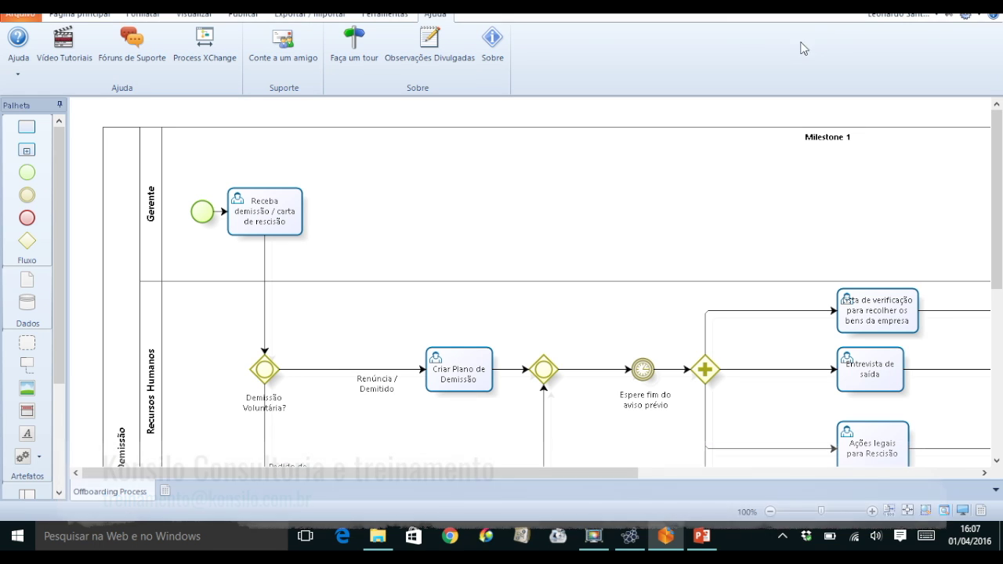
left_click(430, 376)
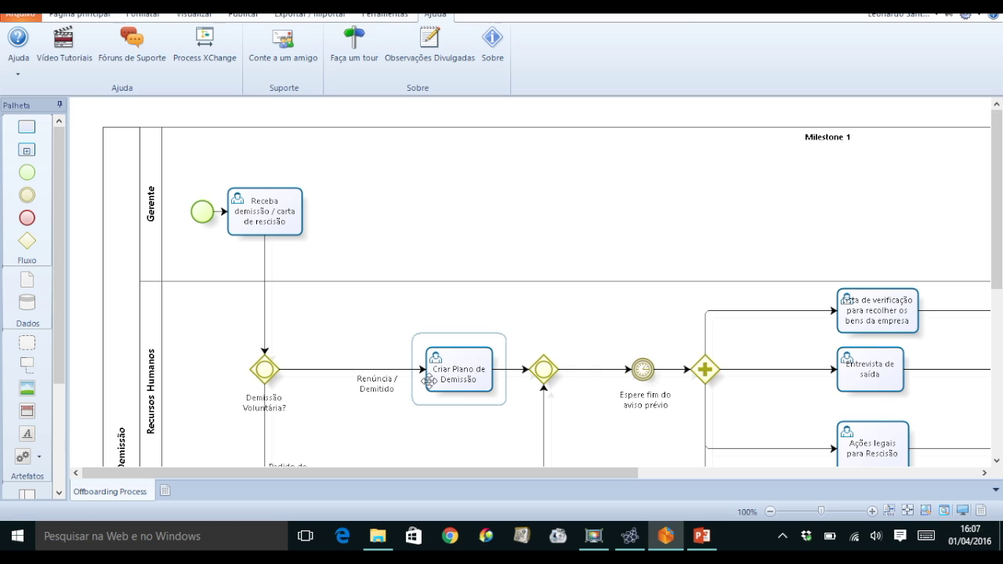
scroll(188, 461, "down", 2, "ctrl")
left_click(457, 310)
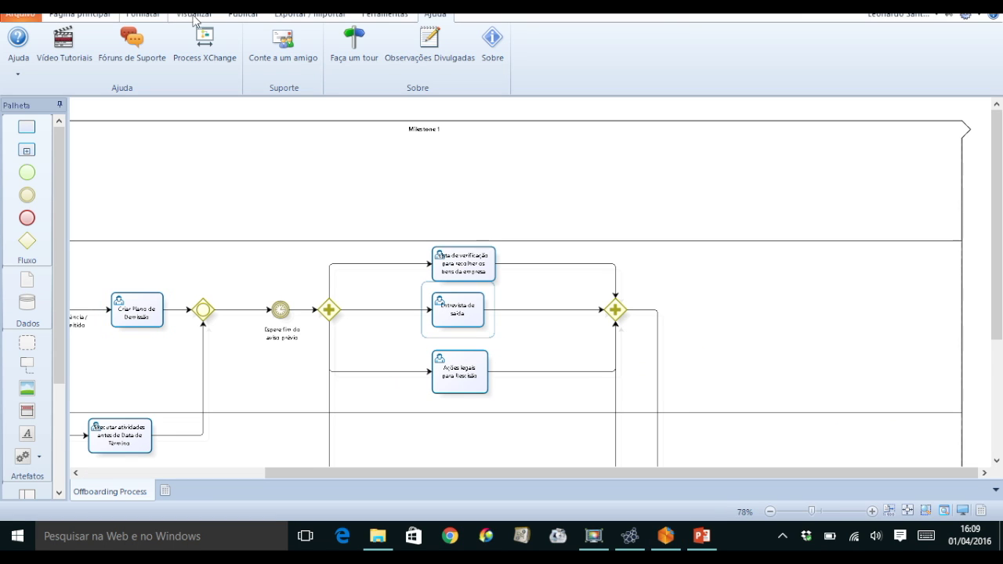
Export the Offboarding model in BPMN format to the Dropbox ABACUS/bizagi folder and close the modeler.
left_click(302, 15)
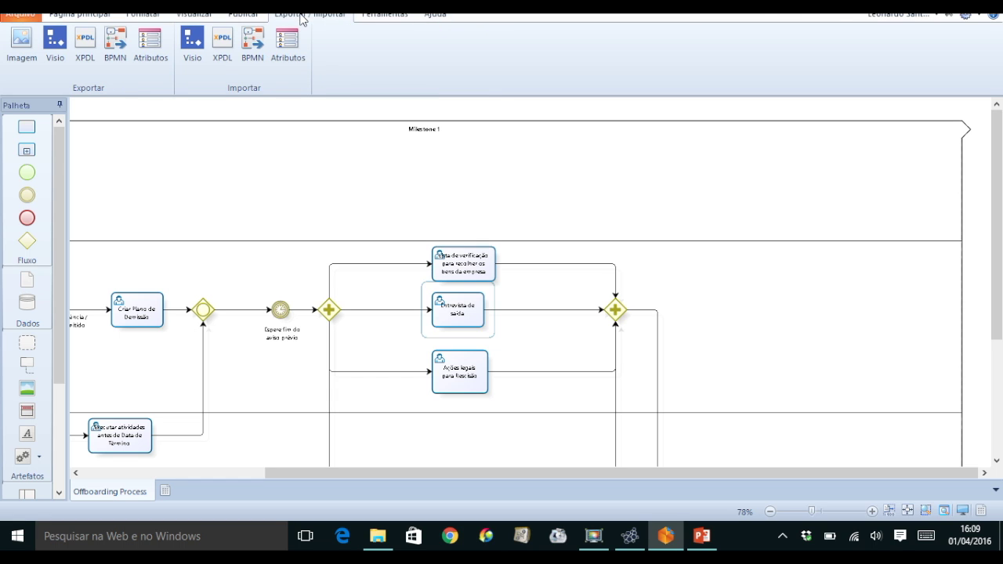
left_click(115, 47)
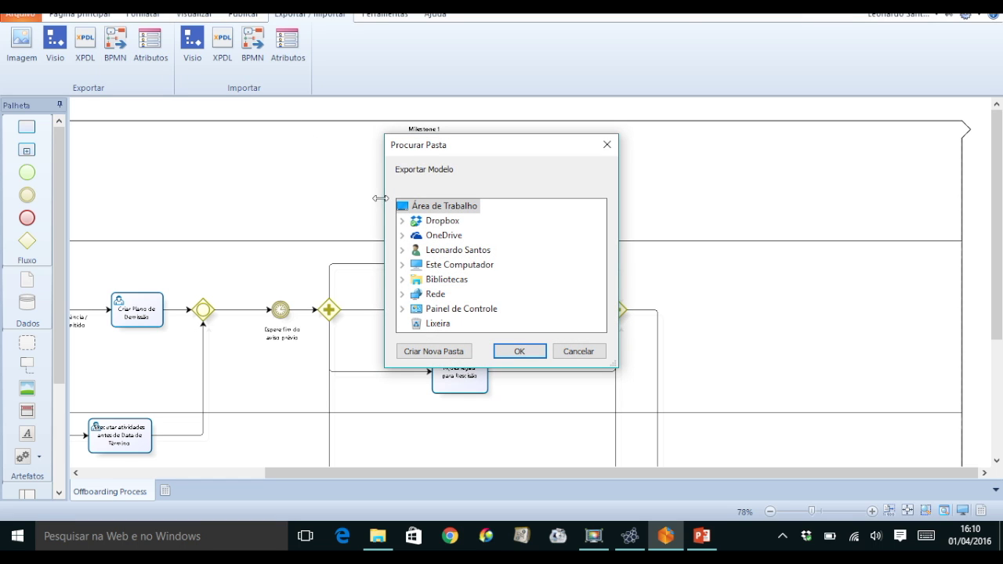
left_click(402, 221)
double_click(446, 220)
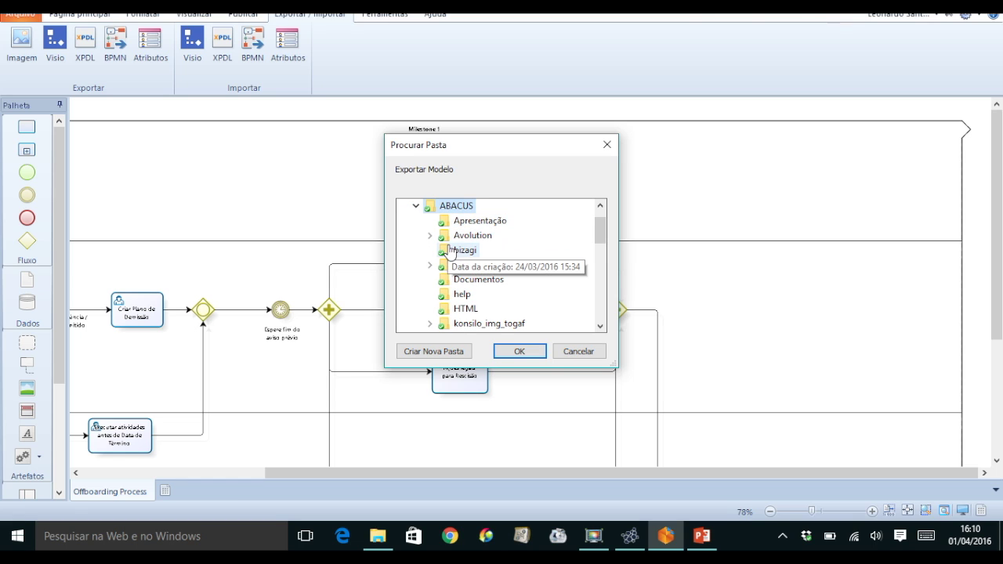
left_click(459, 254)
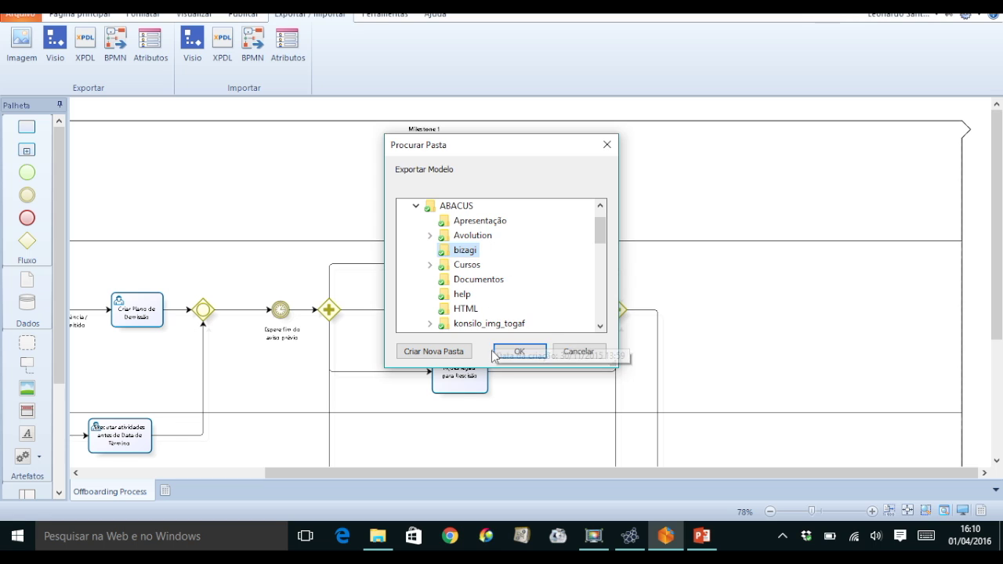
left_click(518, 352)
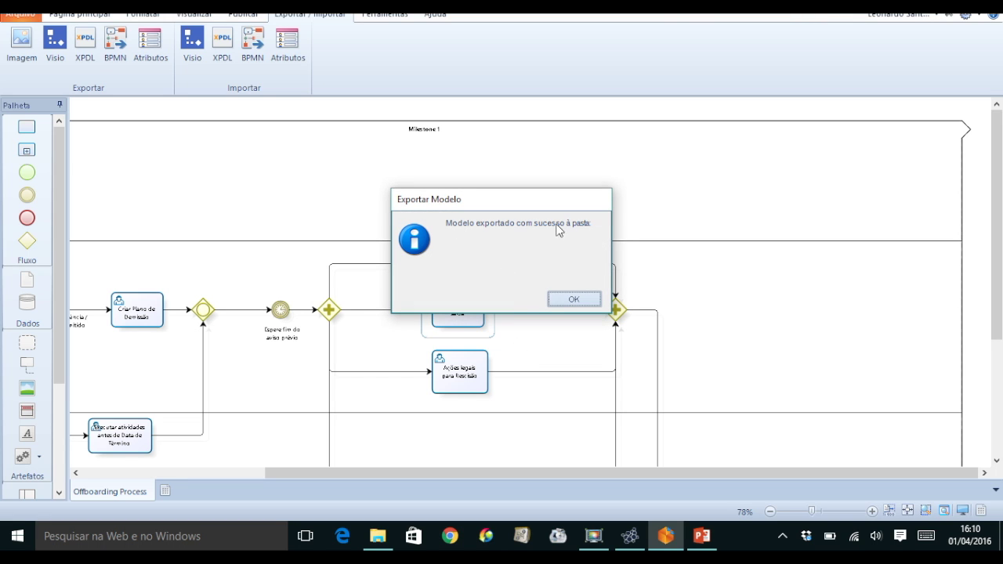
left_click(575, 299)
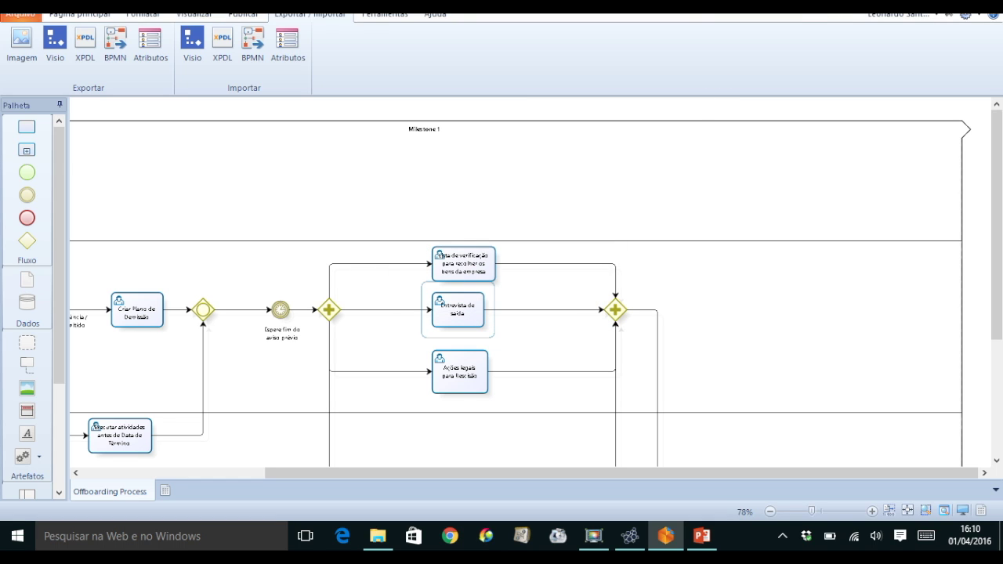
key("alt+F4")
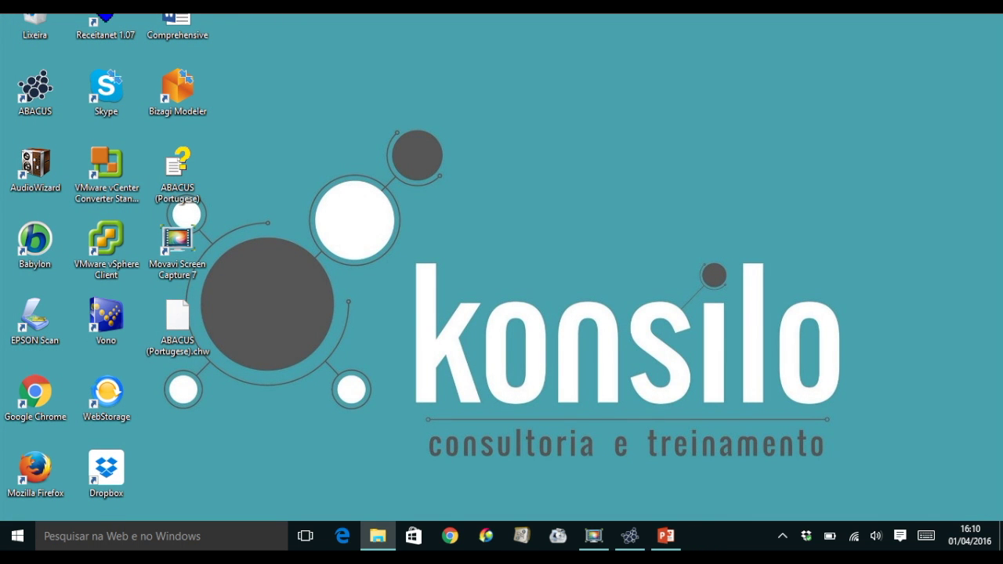
Switch to ABACUS and examine the properties of the Default Device Properties and Default Performance Properties (Component) standards.
left_click(632, 538)
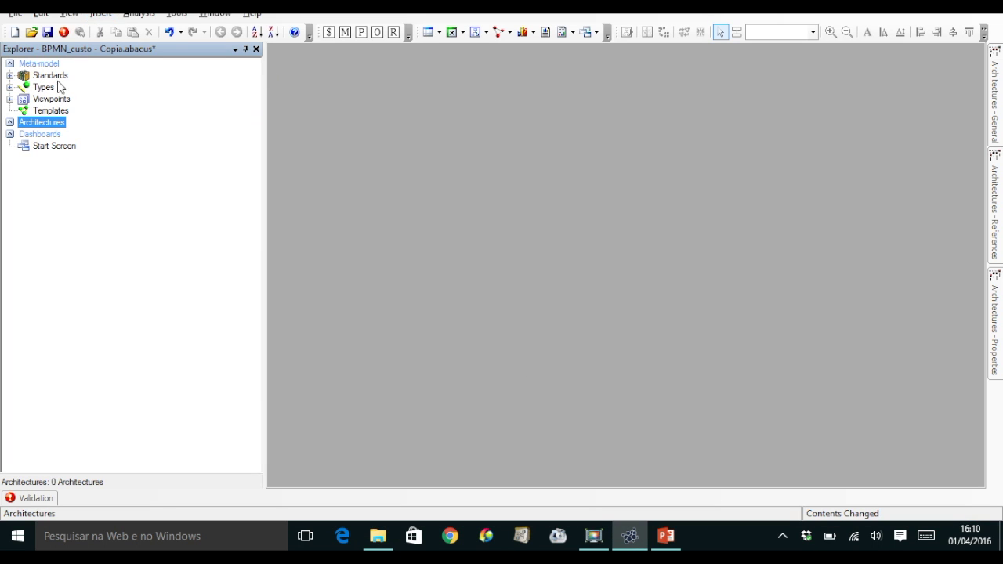
left_click(9, 75)
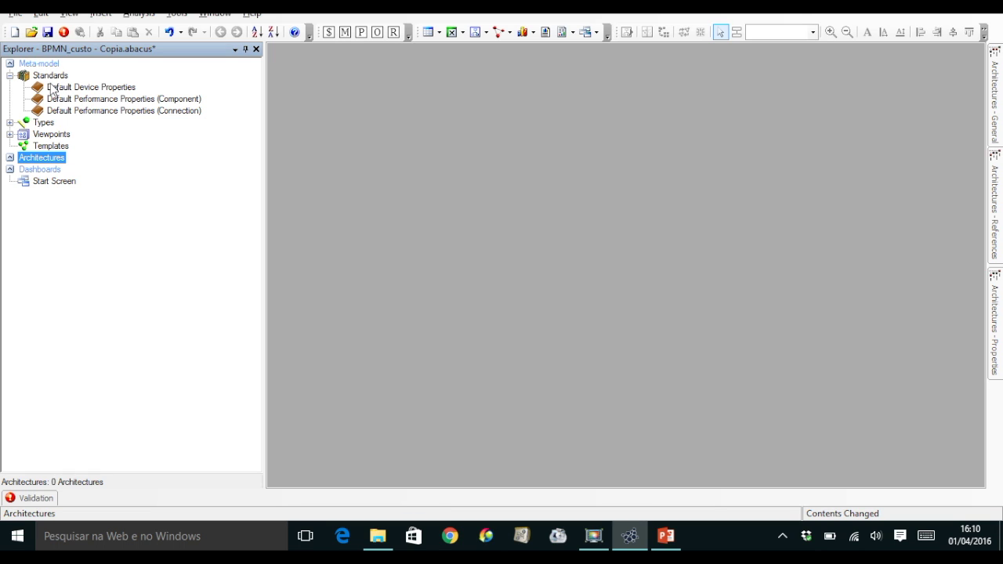
left_click(90, 87)
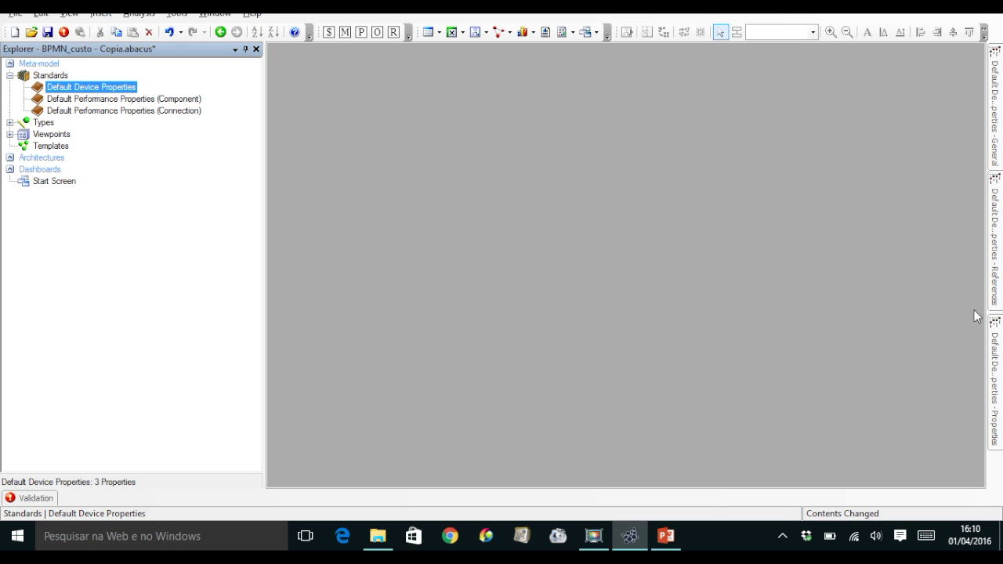
left_click(994, 357)
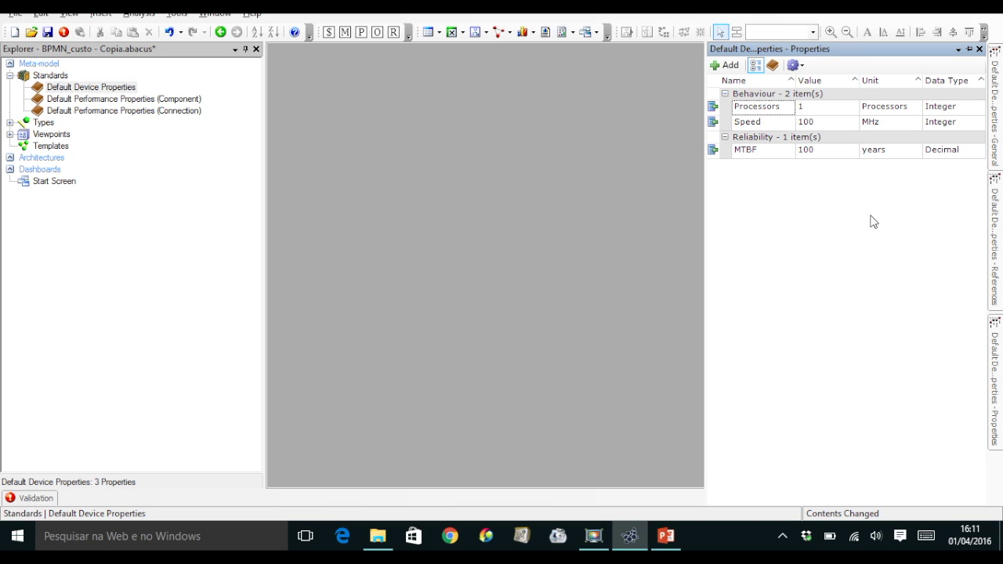
key("Down")
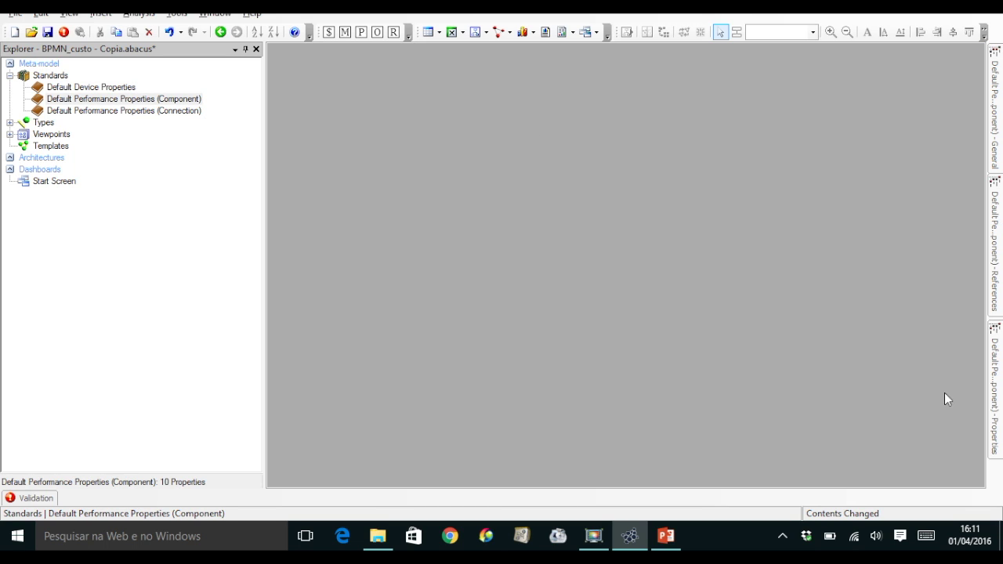
mouse_move(997, 392)
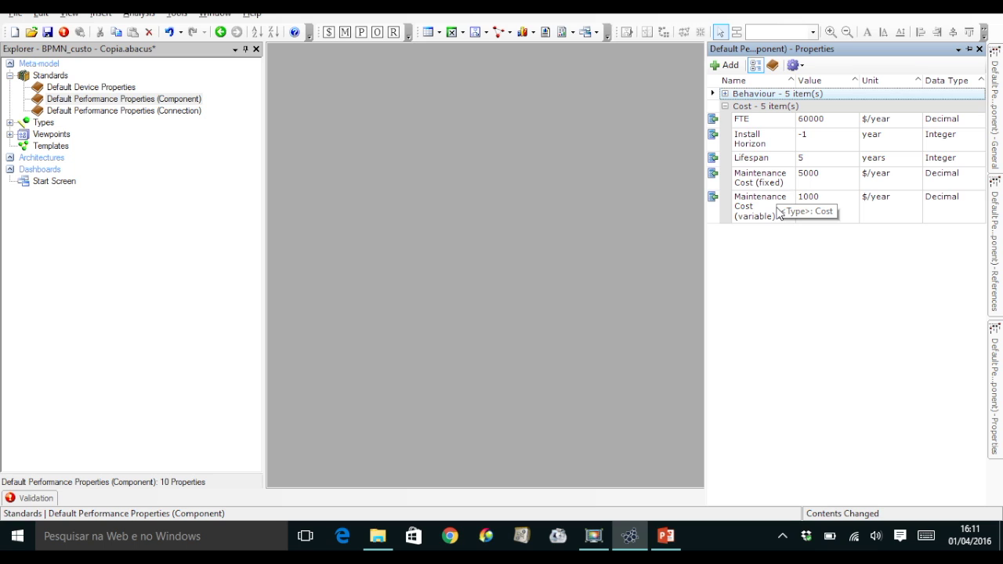
Run the ImportBPMN script to import Offboarding Process.bpmn.
left_click(176, 15)
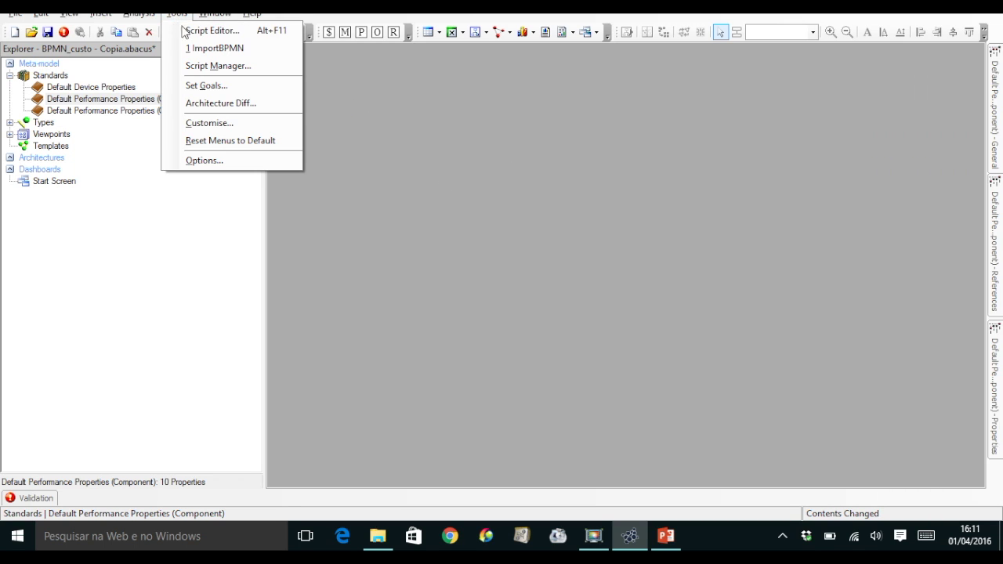
left_click(198, 48)
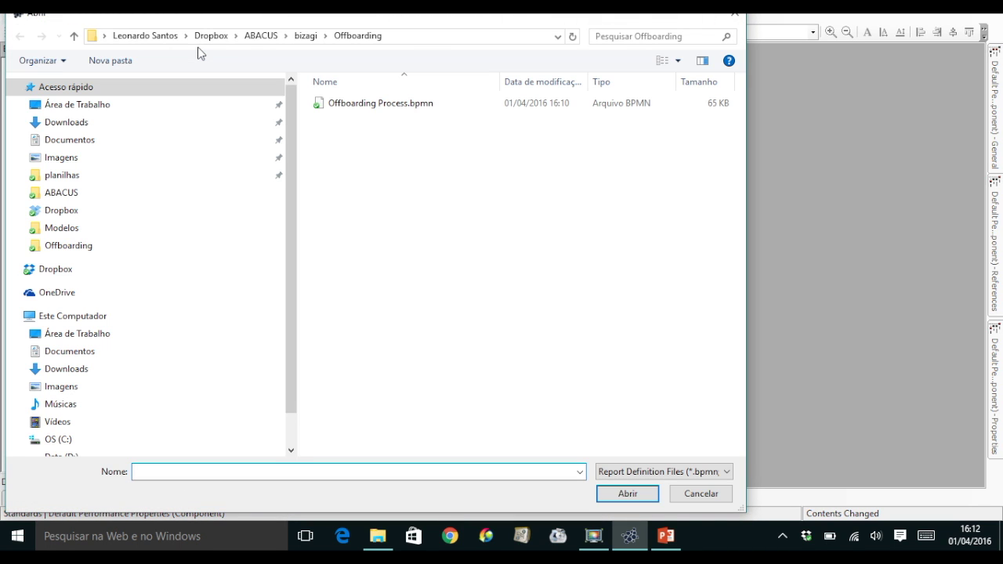
left_click(342, 105)
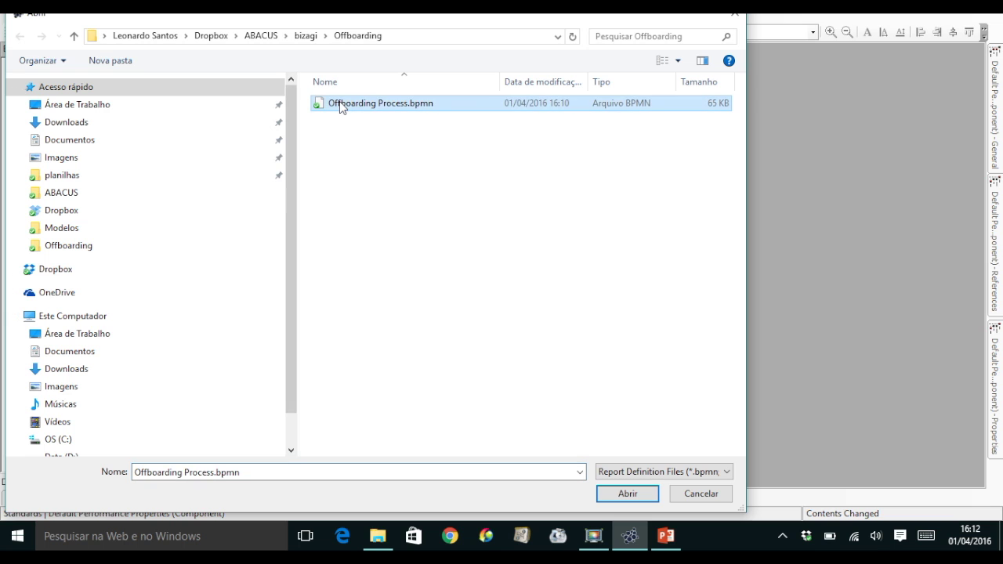
left_click(631, 496)
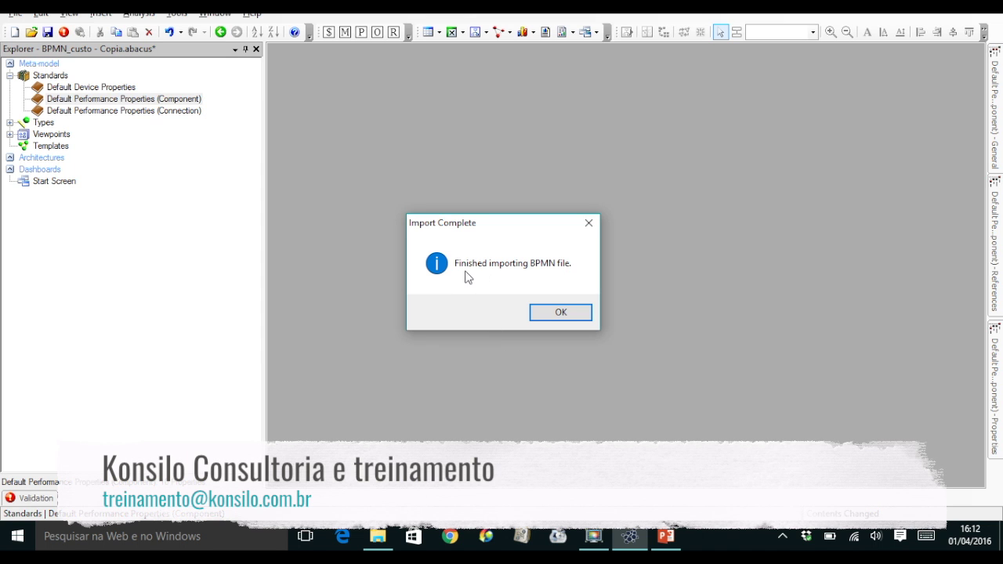
left_click(553, 312)
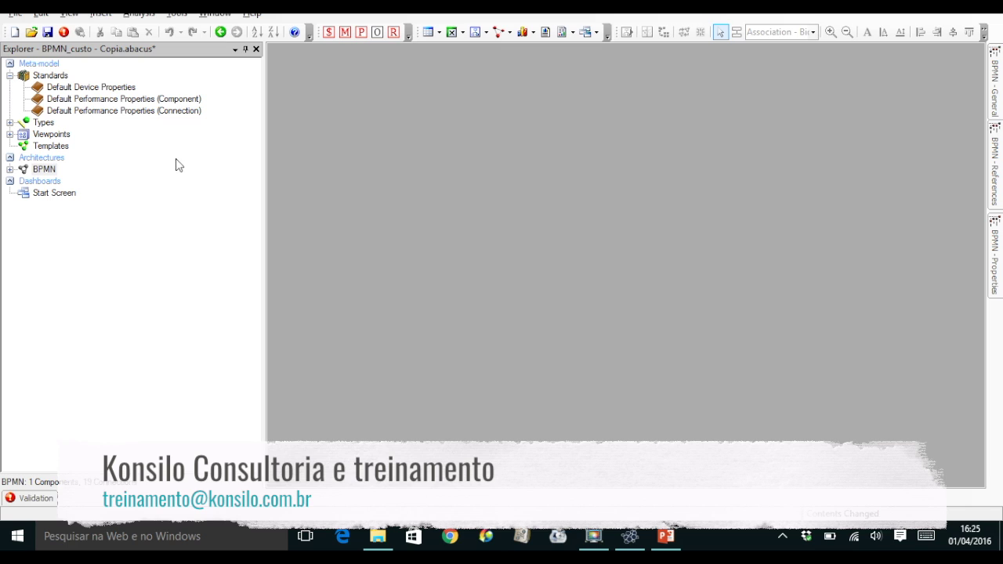
Expand the imported BPMN architecture's Offboarding components and open the Offboarding diagram.
left_click(10, 170)
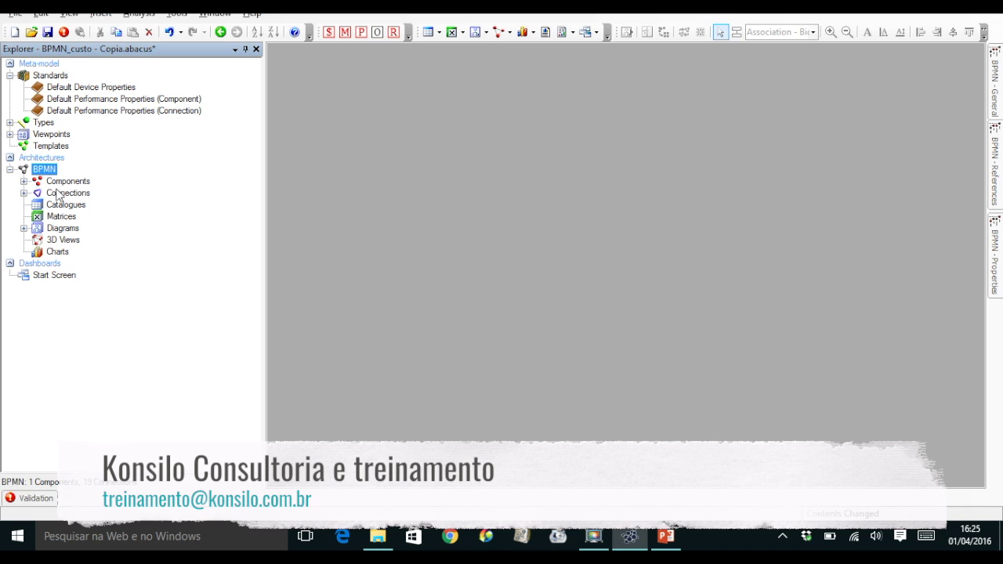
left_click(24, 181)
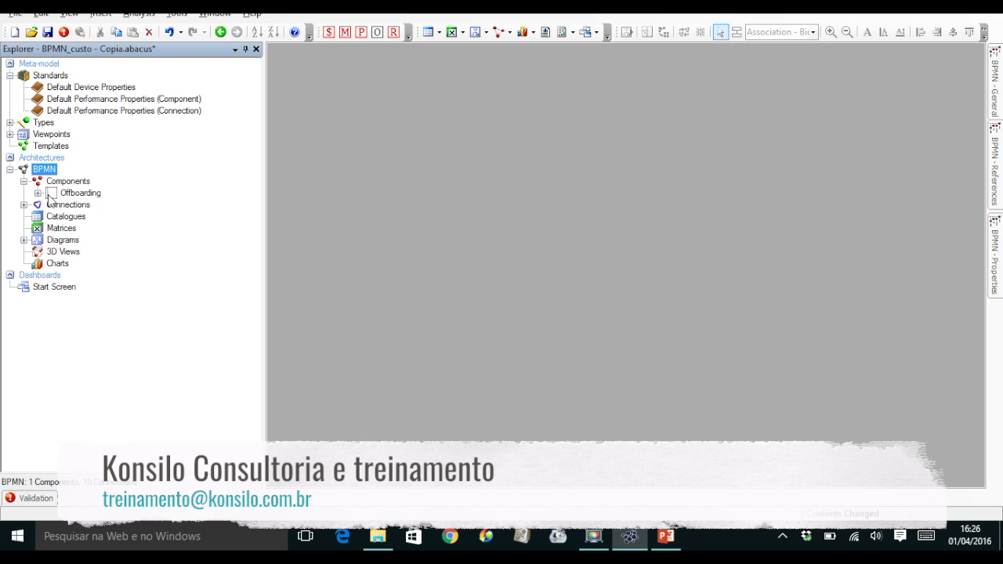
left_click(38, 193)
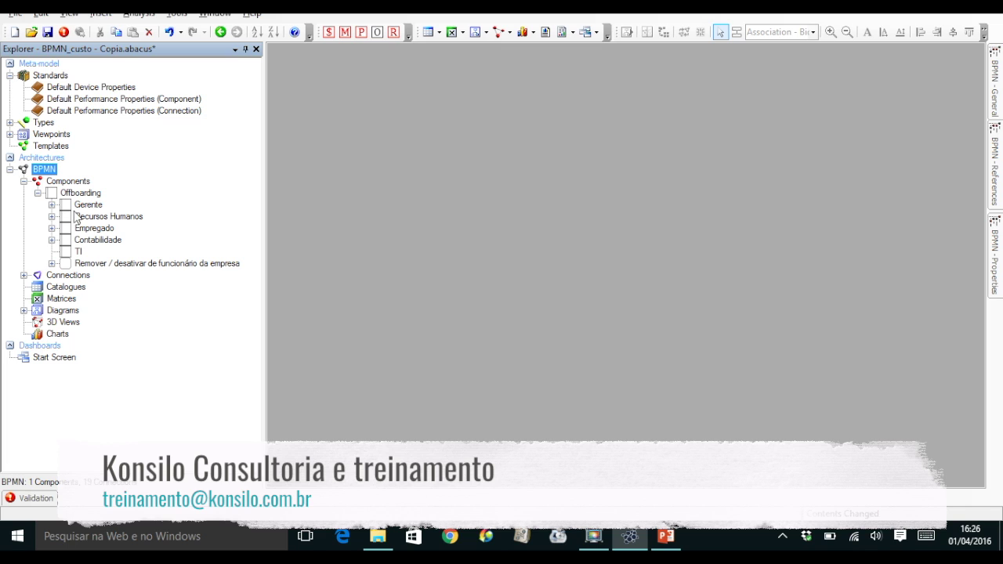
double_click(51, 311)
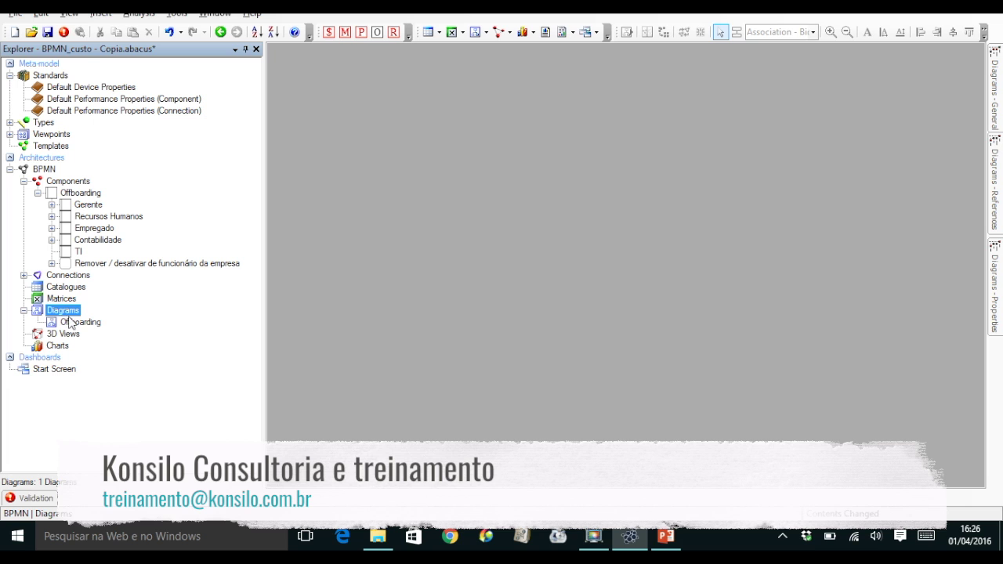
double_click(70, 322)
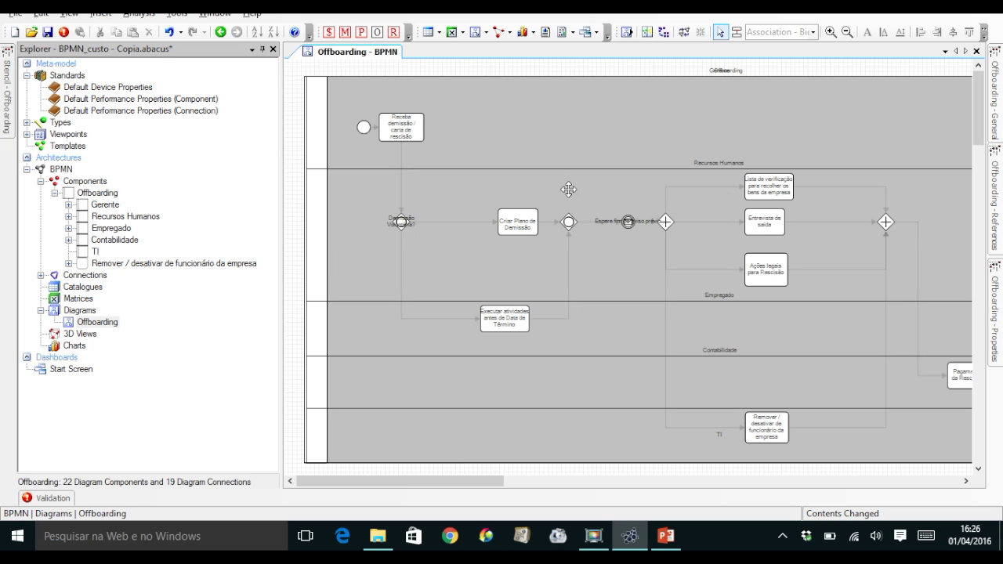
Move the "Espere fim do aviso prévio" event slightly down and the gateway after "Criar Plano de Demissão" slightly up.
left_click_drag(623, 217, 629, 240)
left_click(617, 266)
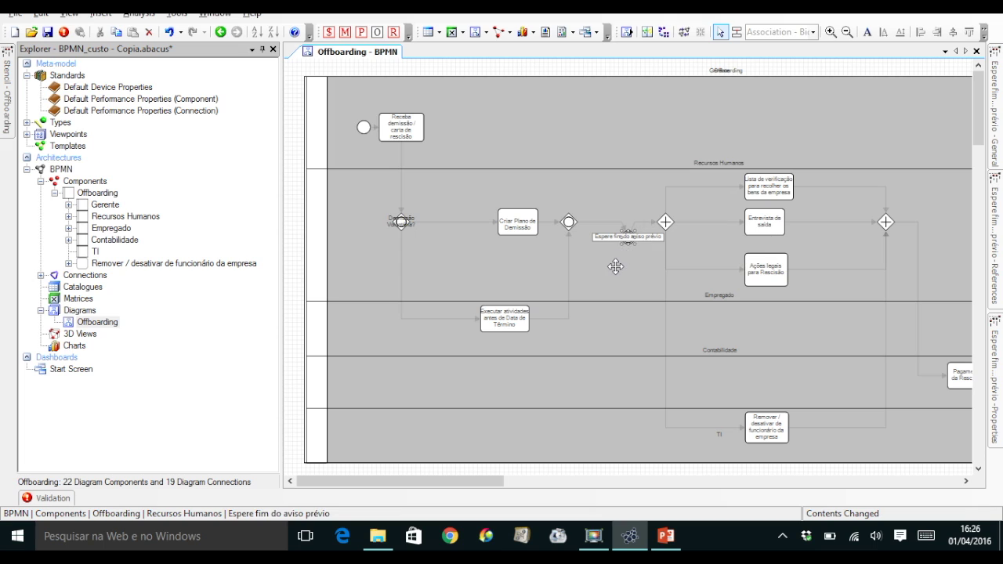
left_click(572, 225)
left_click_drag(573, 226, 568, 201)
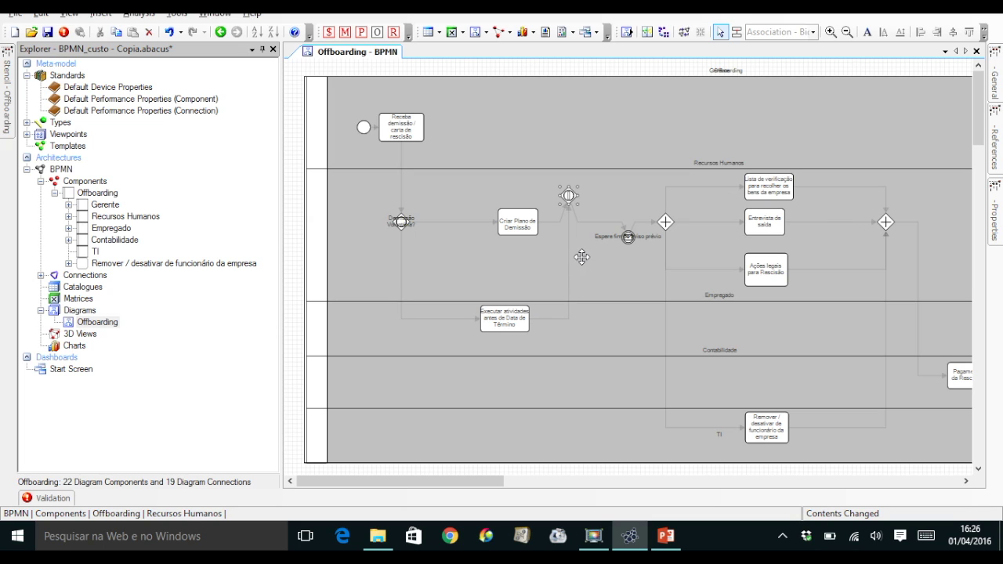
left_click(490, 223)
left_click(337, 354)
Refresh the validation results to check the imported architecture for errors.
left_click(68, 500)
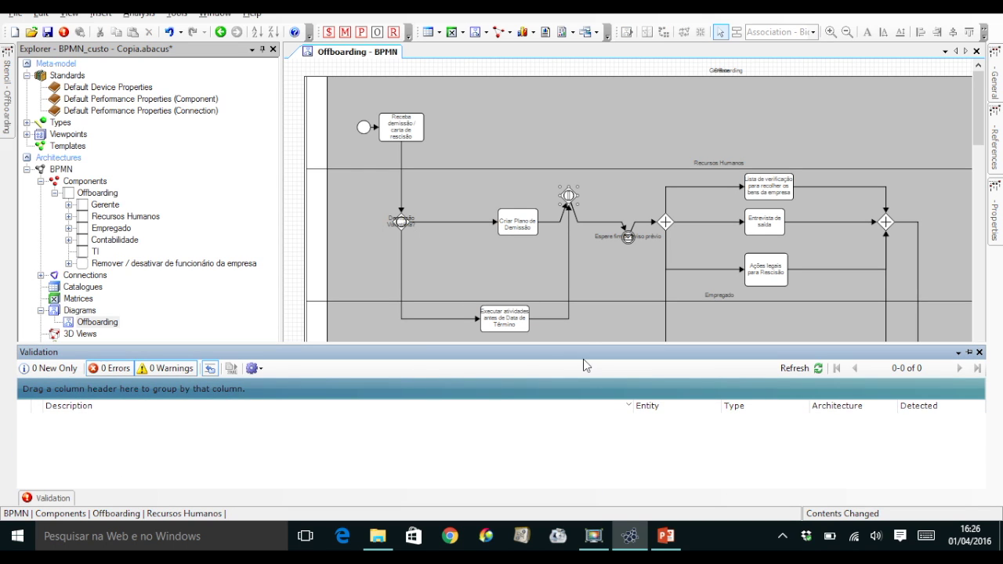
left_click(795, 369)
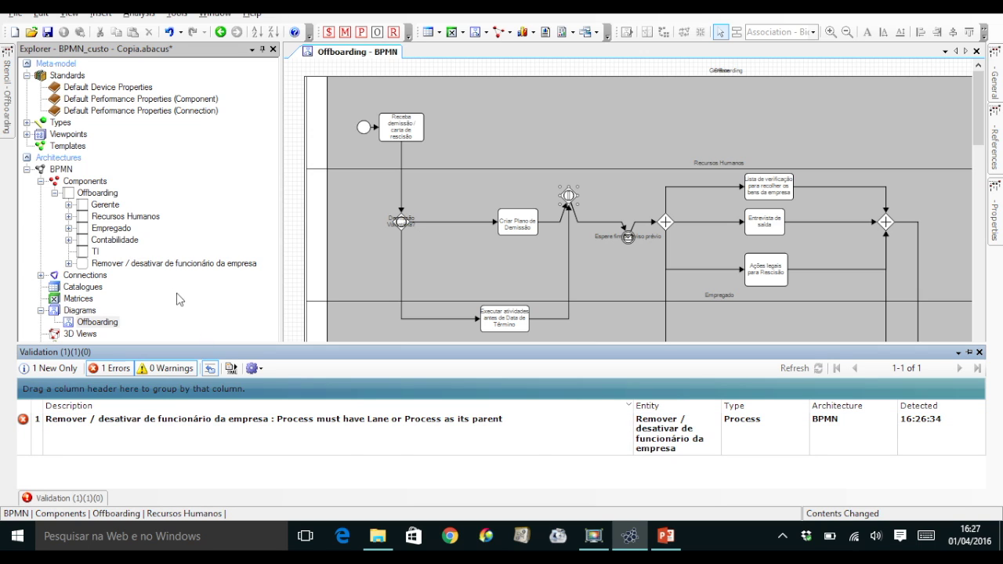
Move the process "Remover / desativar de funcionário da empresa" into the TI lane and accept the hierarchy change.
left_click(138, 264)
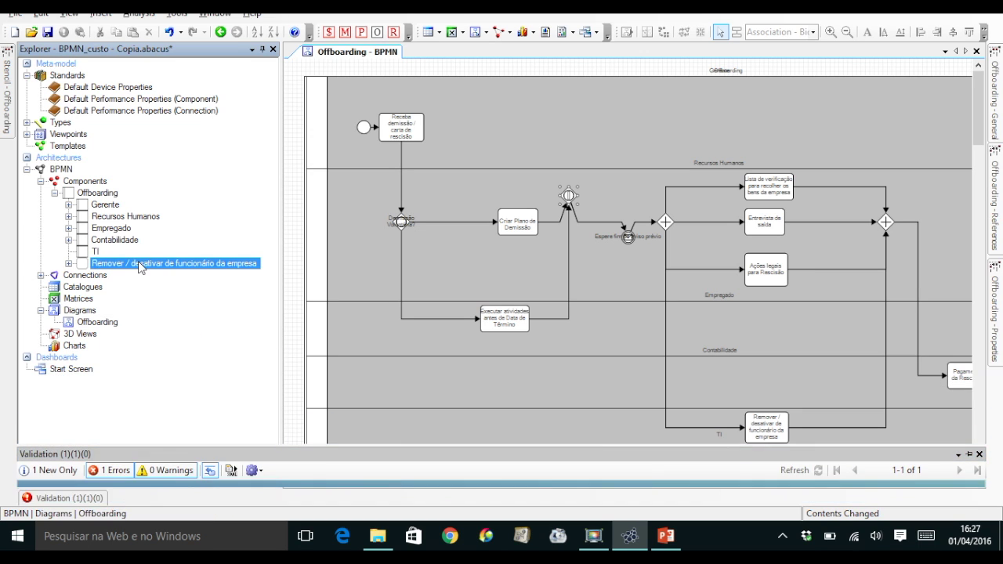
left_click(110, 253)
left_click_drag(112, 261, 108, 263)
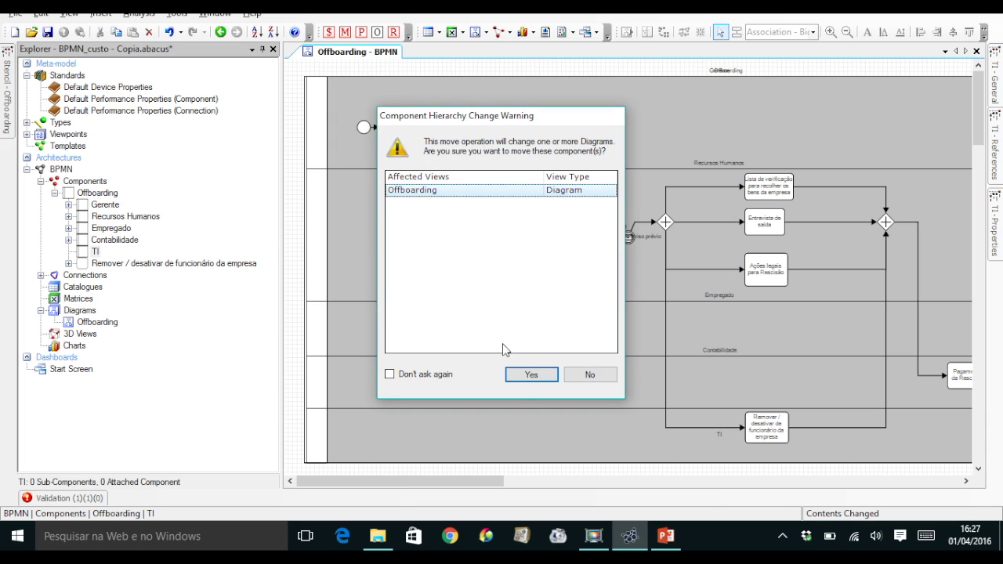
left_click(530, 376)
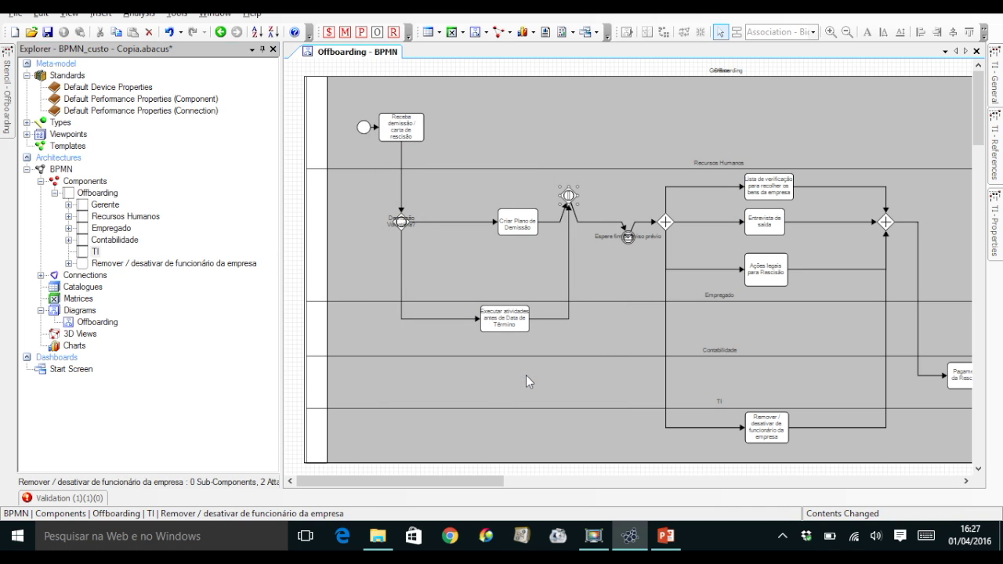
Refresh the validation results to recheck the architecture after the process move.
left_click(86, 498)
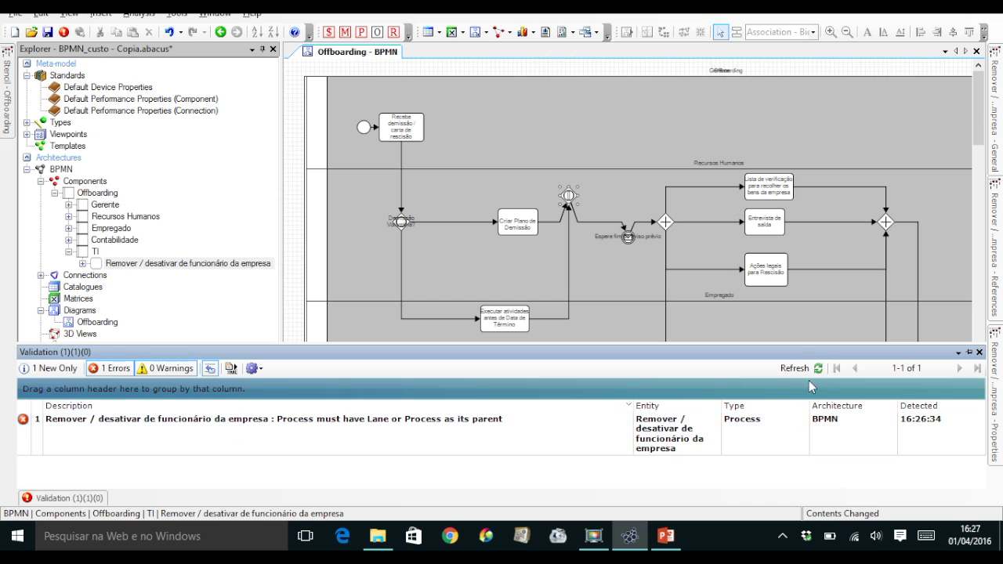
left_click(796, 368)
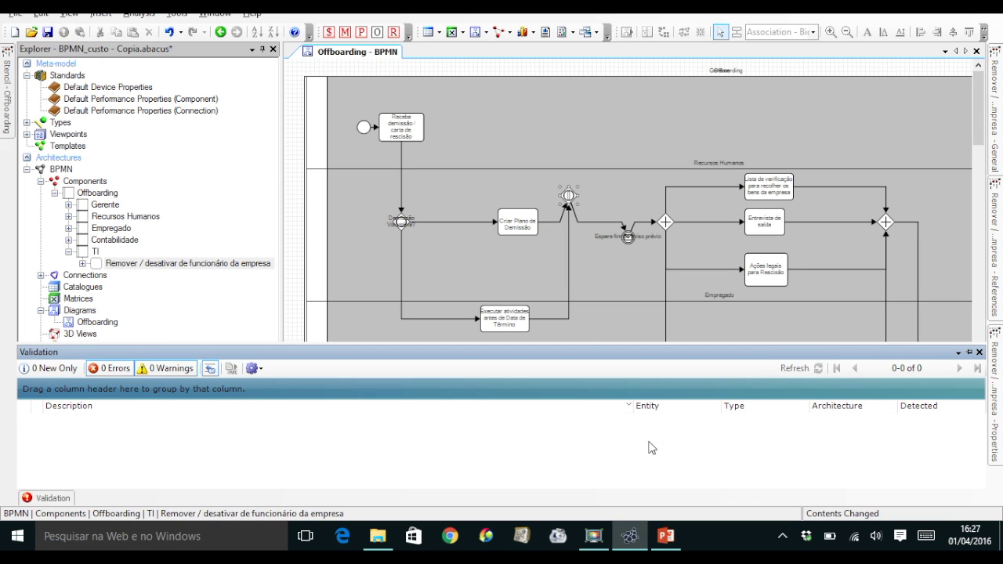
left_click(254, 312)
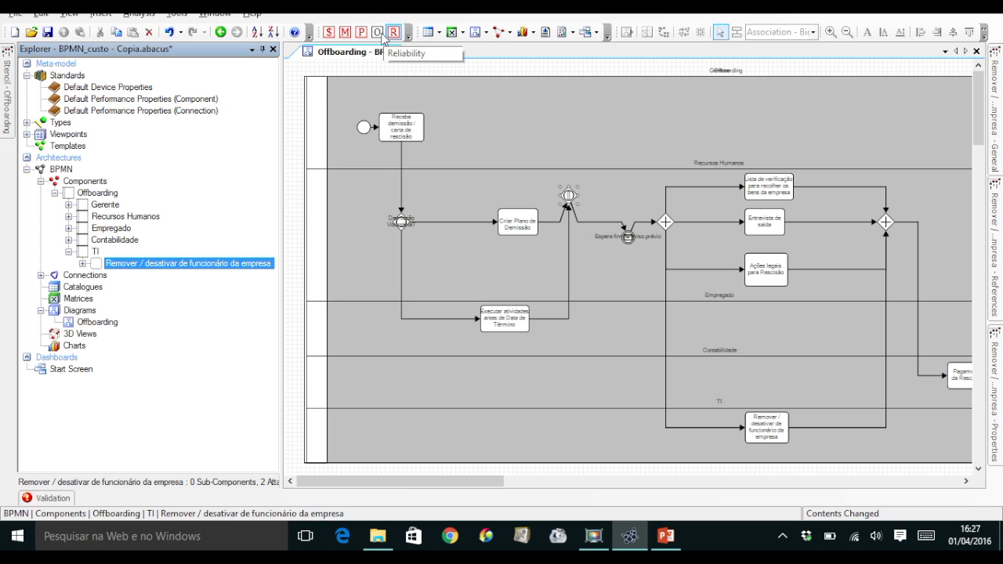
Set up a Cost analysis of the BPMN architecture for 5 years with per-year costs calculated in R$.
left_click(329, 33)
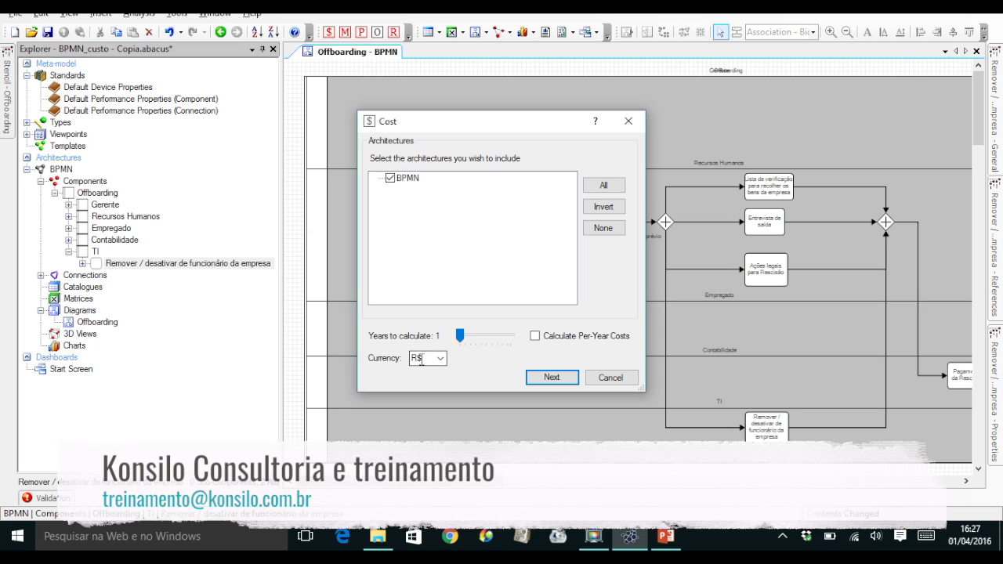
mouse_move(460, 337)
left_mouse_down()
mouse_move(482, 339)
mouse_move(471, 339)
left_mouse_up()
left_click_drag(480, 329, 471, 330)
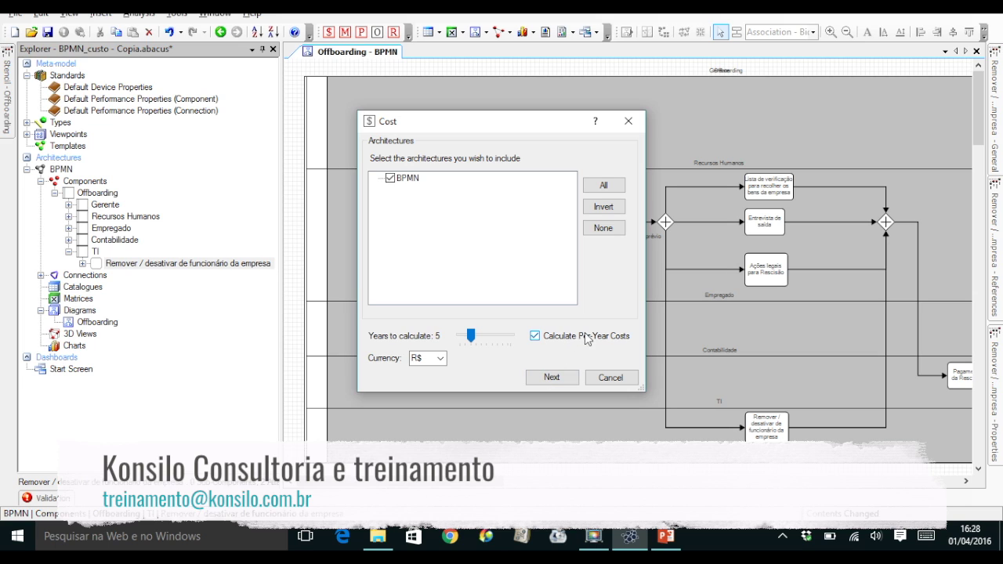
left_click(550, 379)
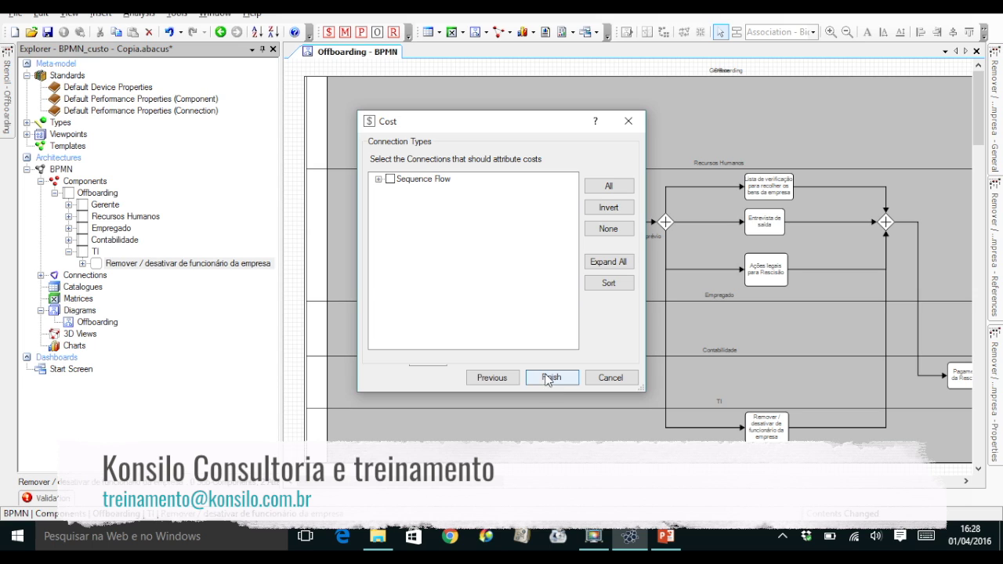
Review the Sequence Flow connections and run the cost calculation with none of them attributing costs.
left_click(379, 180)
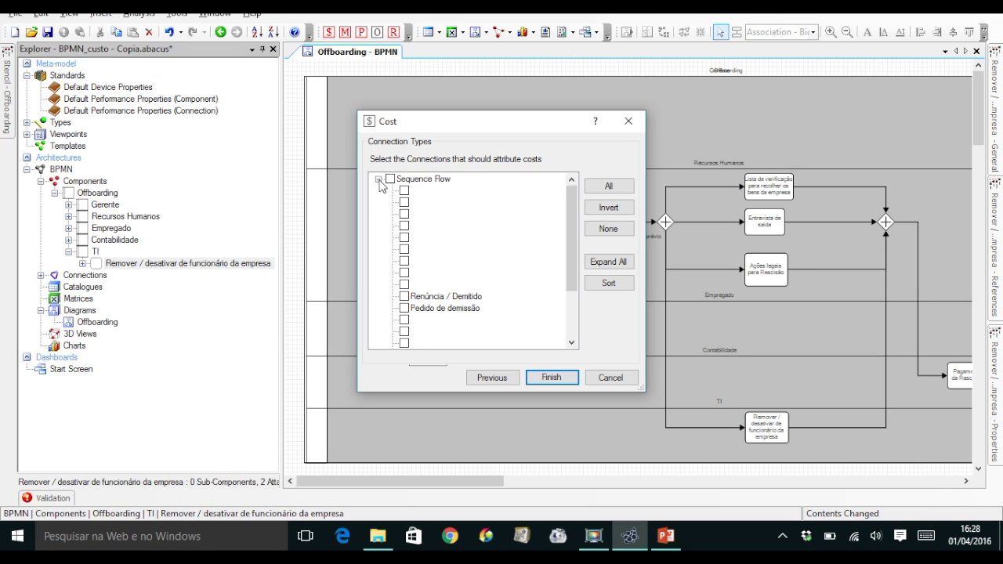
left_click(380, 180)
left_click(490, 377)
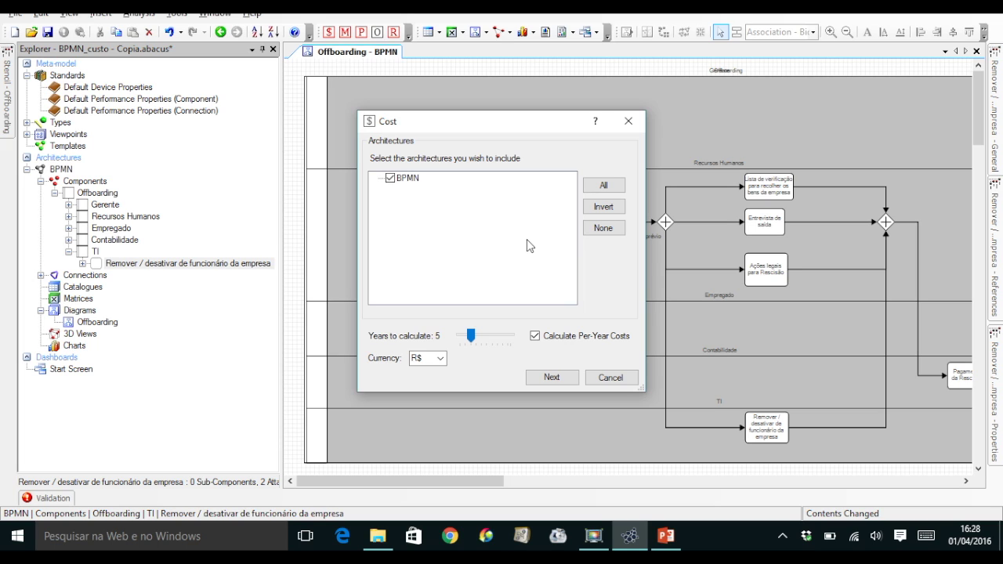
left_click(553, 379)
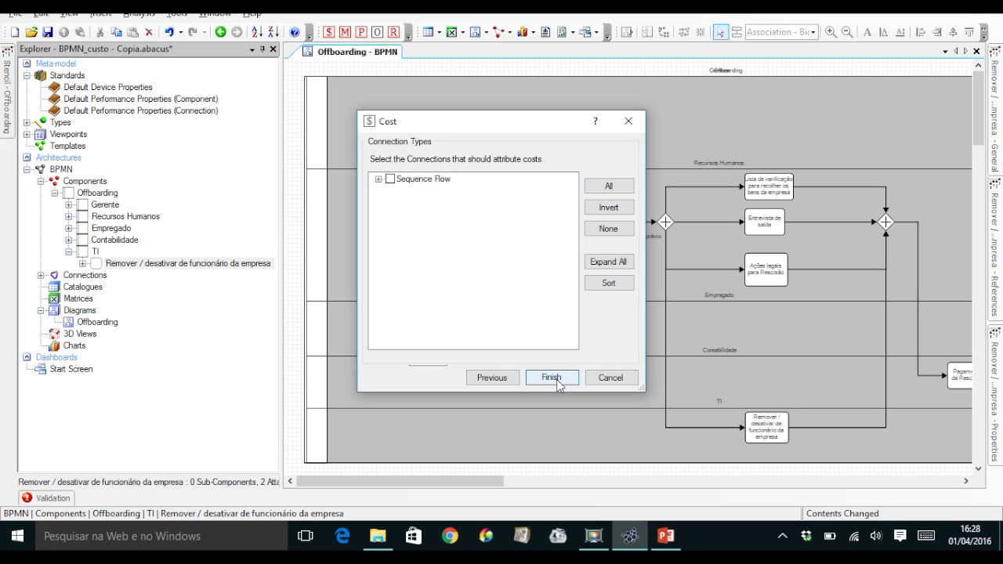
left_click(378, 179)
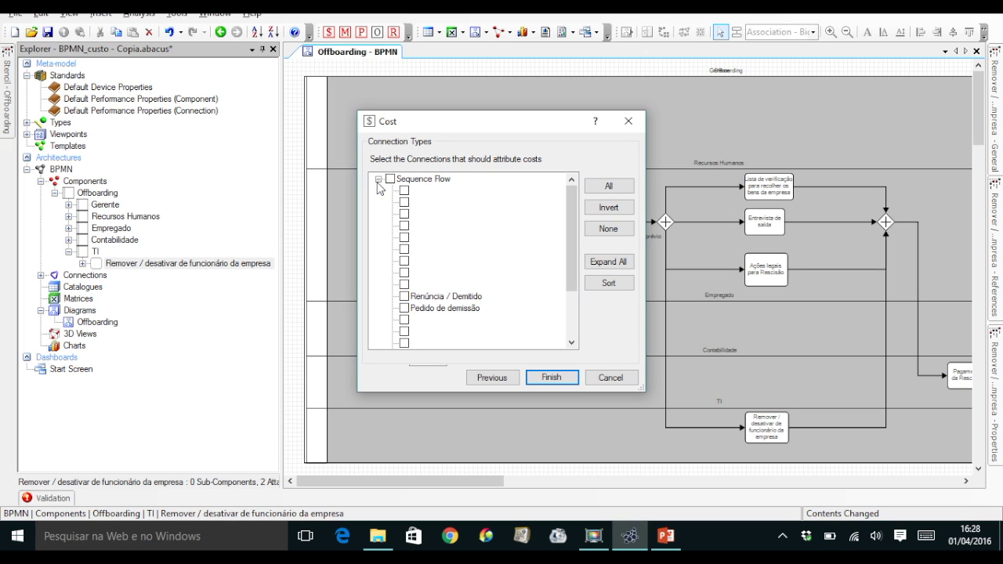
left_click(378, 180)
left_click(547, 379)
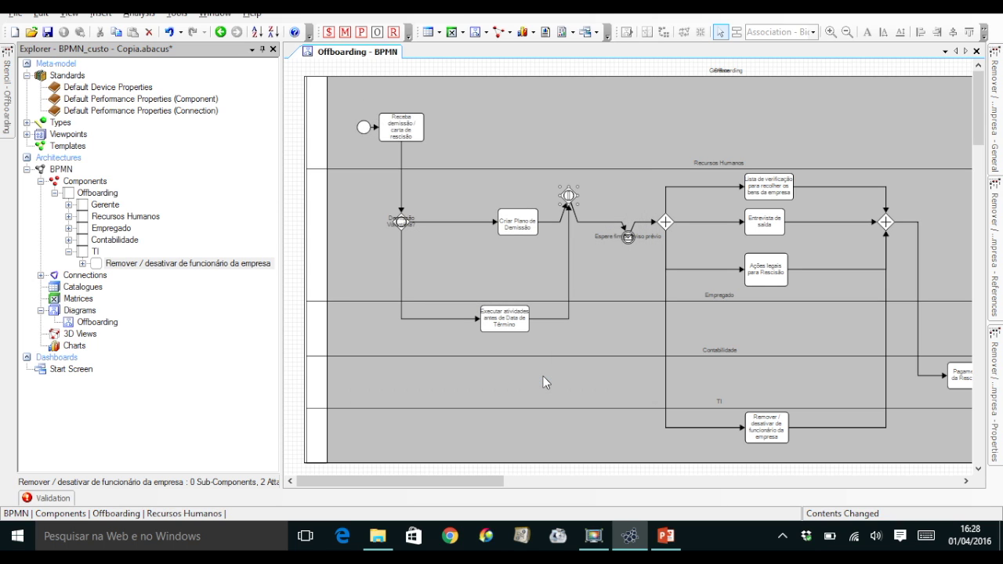
left_click(614, 140)
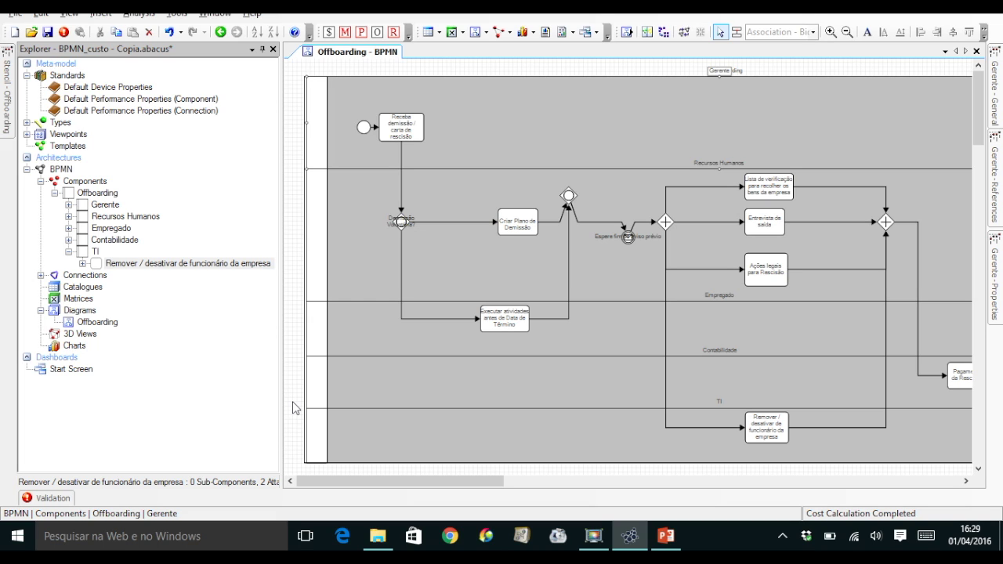
left_click(74, 347)
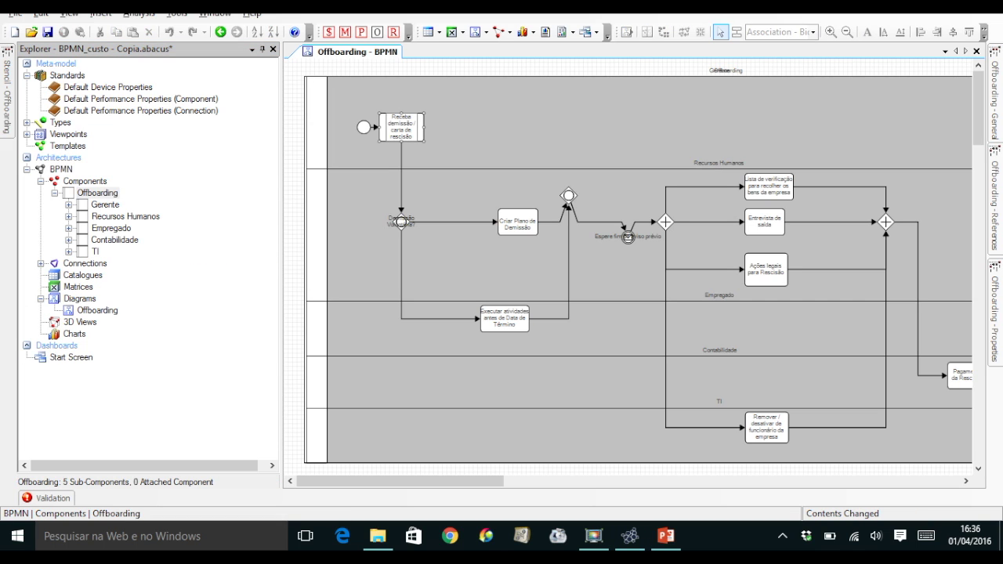
Show the Gerente lane's properties and keep them docked beside the diagram.
left_click(103, 206)
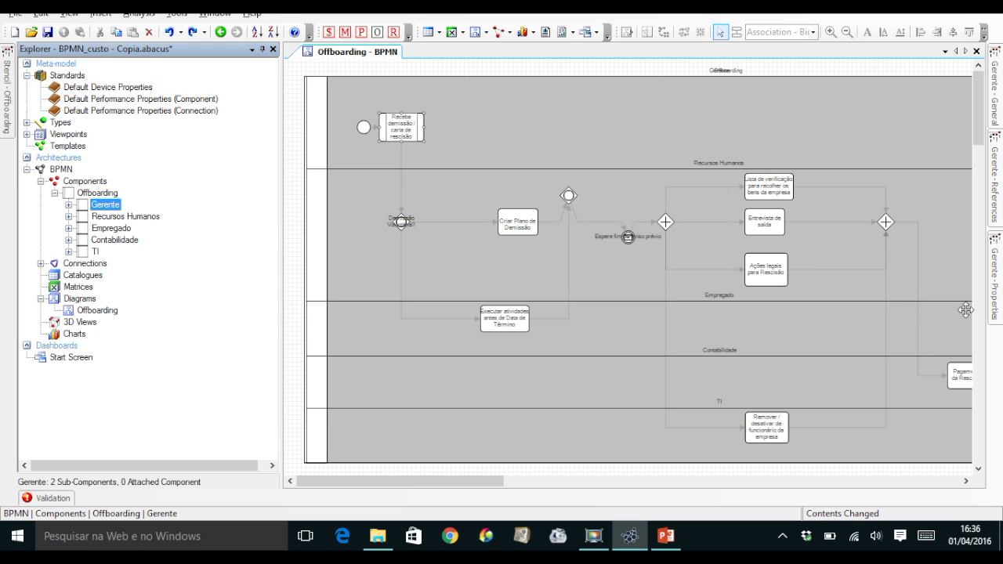
mouse_move(996, 296)
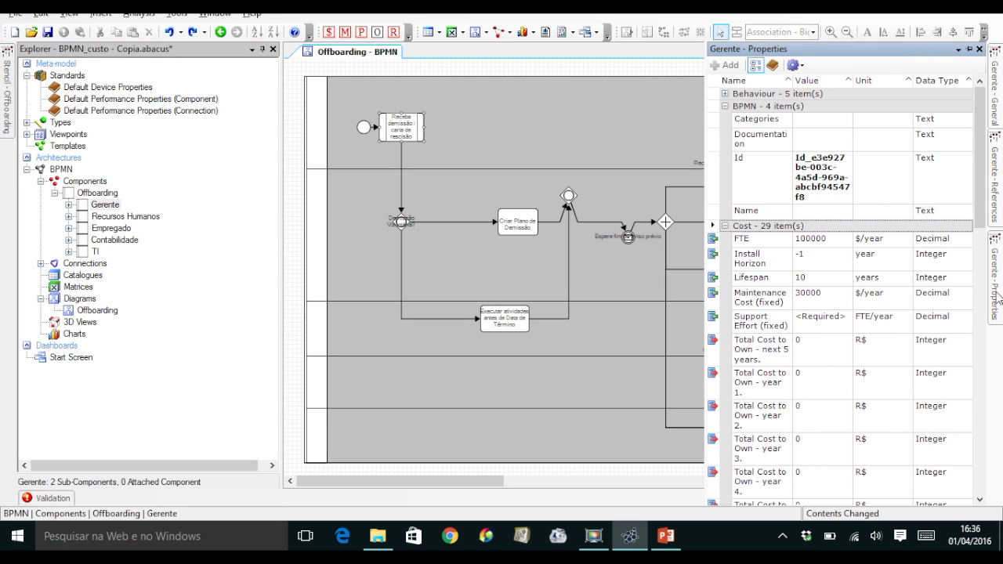
left_click(970, 50)
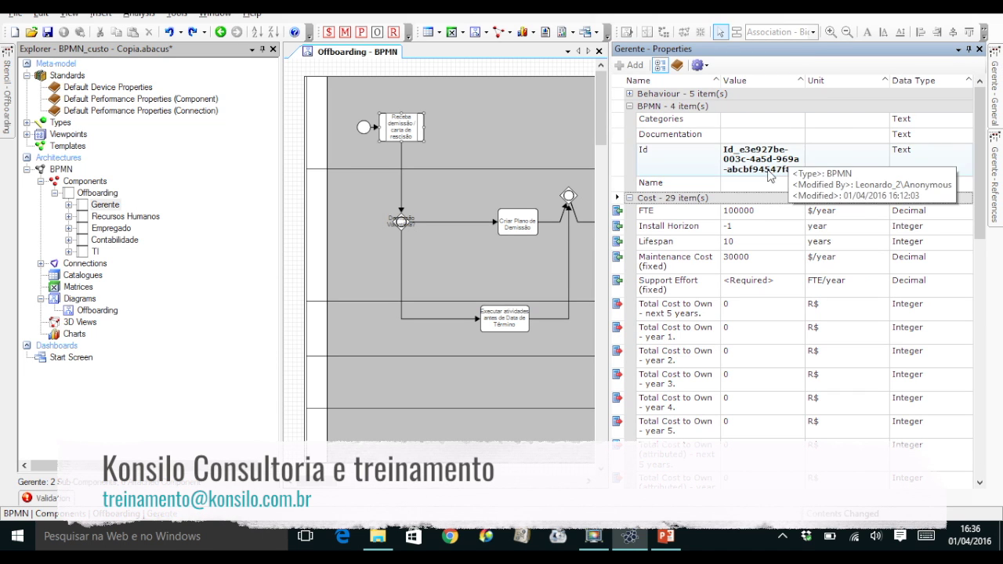
Set the Gerente lane's FTE cost to 100 $/year and its Lifespan to 20 years.
left_click(754, 213)
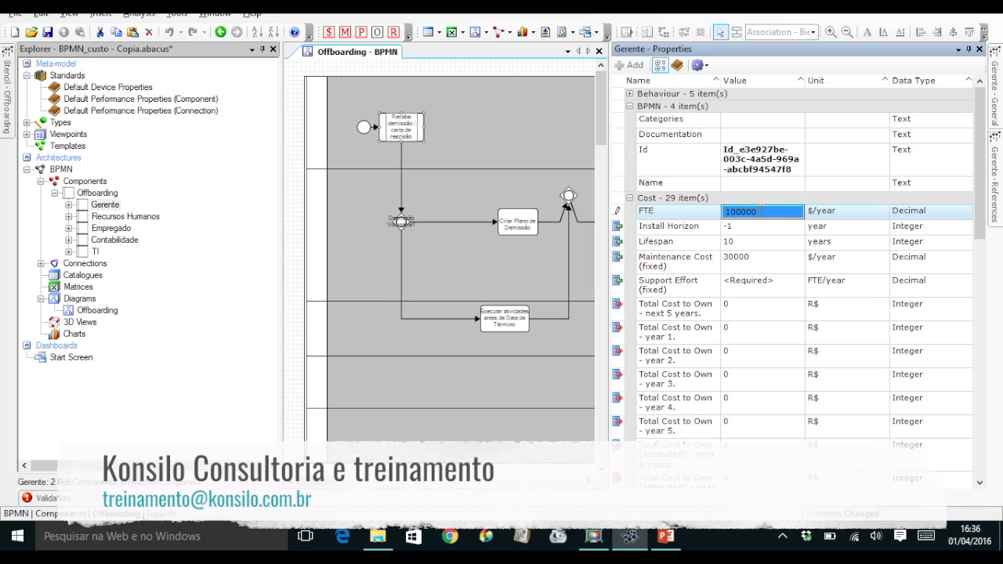
key("BackSpace")
key("BackSpace")
key("BackSpace")
key("Return")
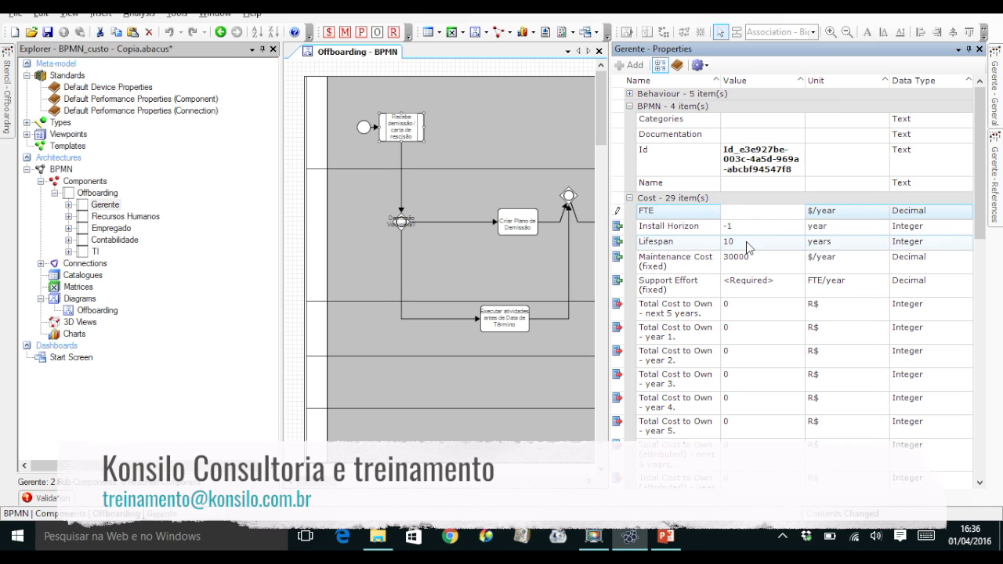
left_click(746, 241)
left_click(746, 241)
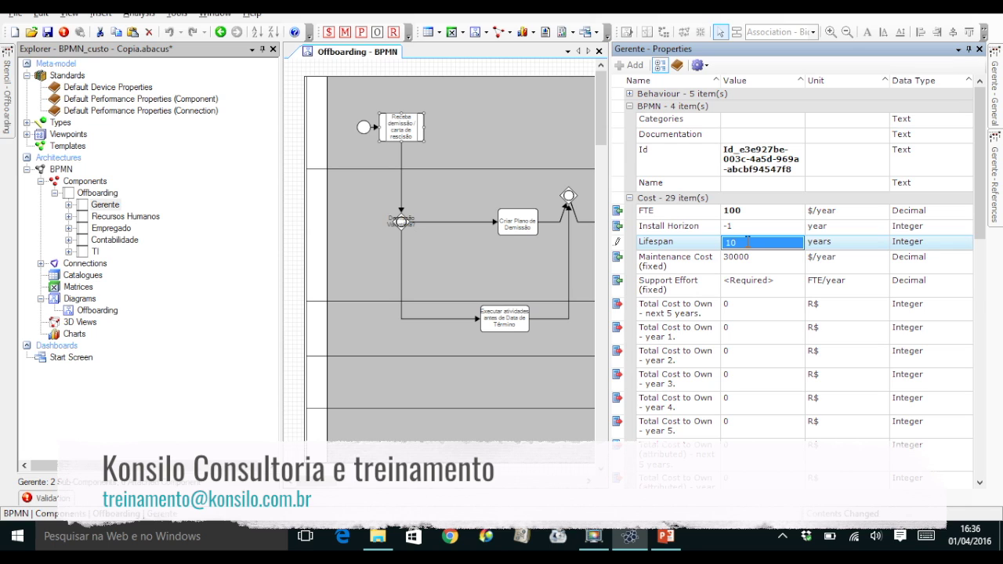
type("20")
key("Return")
key("Down")
key("Down")
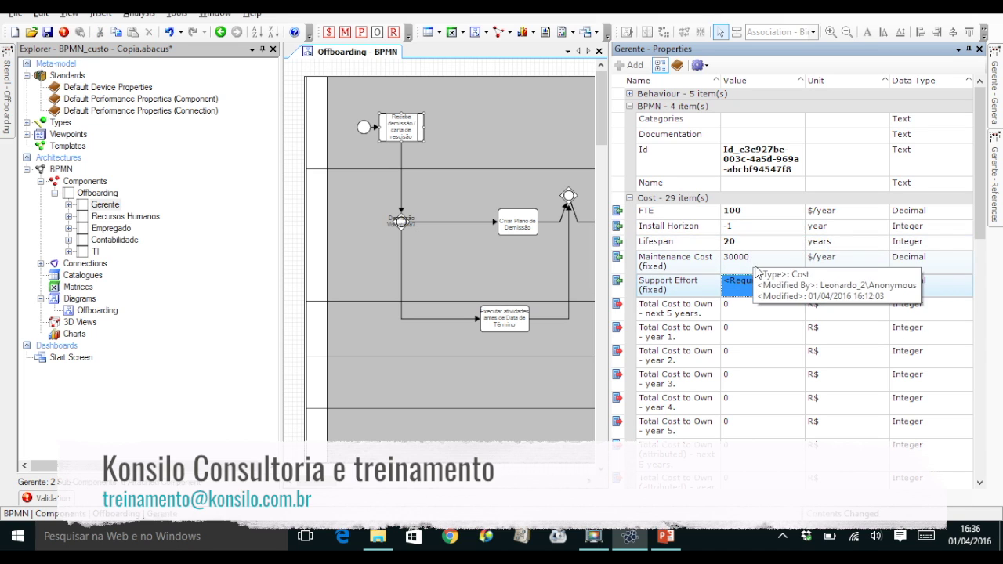
Set the Gerente lane's fixed Maintenance Cost to 200 $/year.
double_click(736, 210)
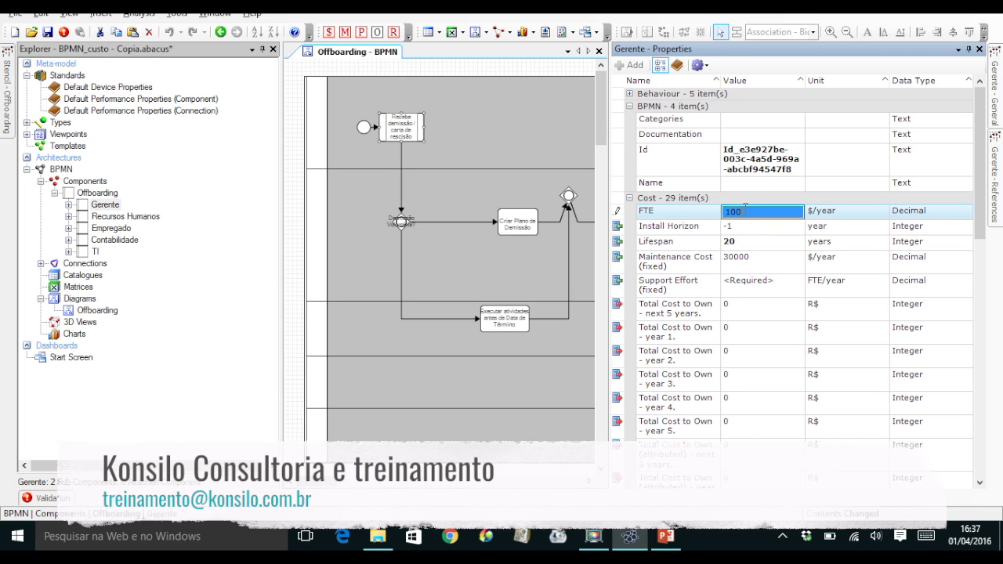
double_click(751, 260)
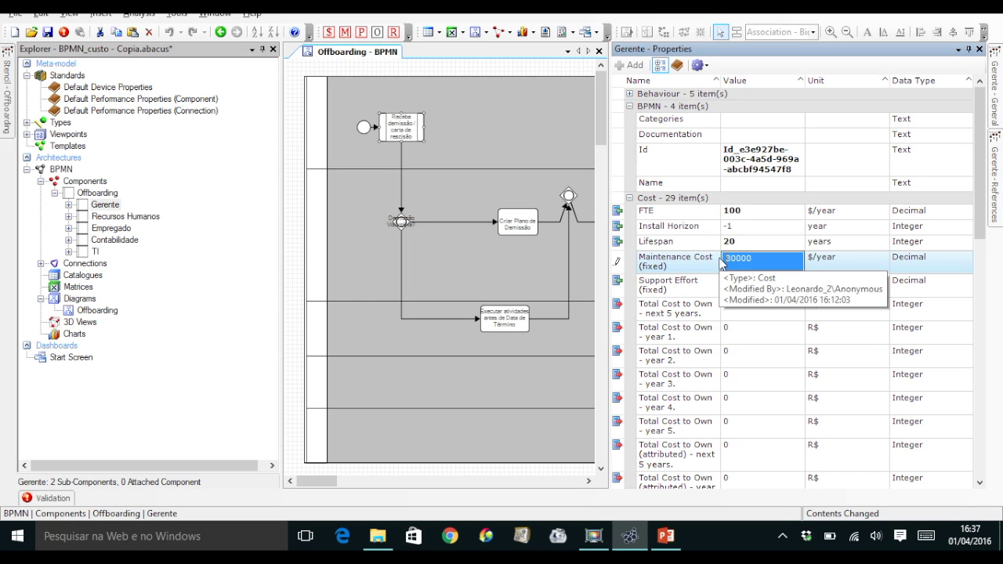
type("200")
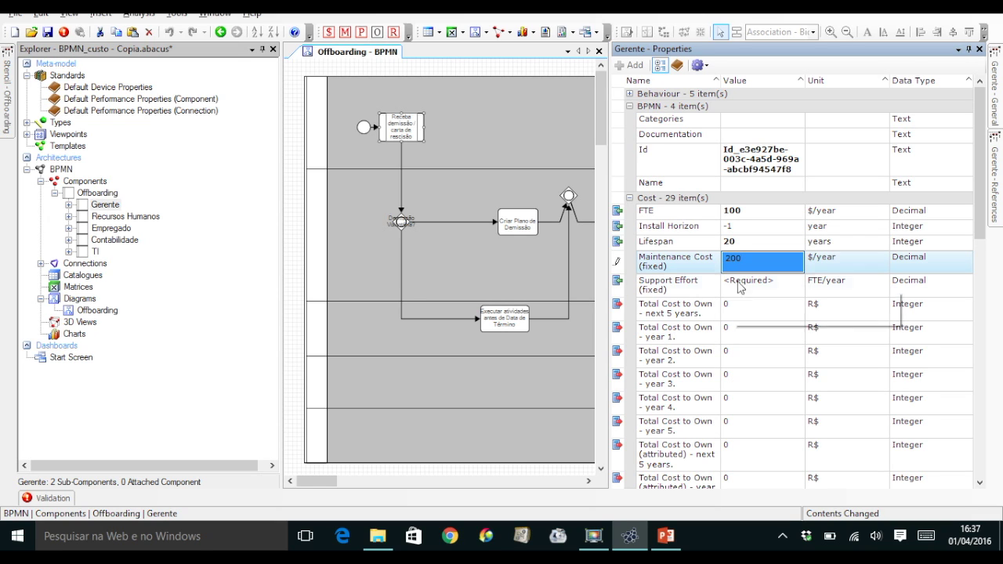
key("Return")
left_click(758, 330)
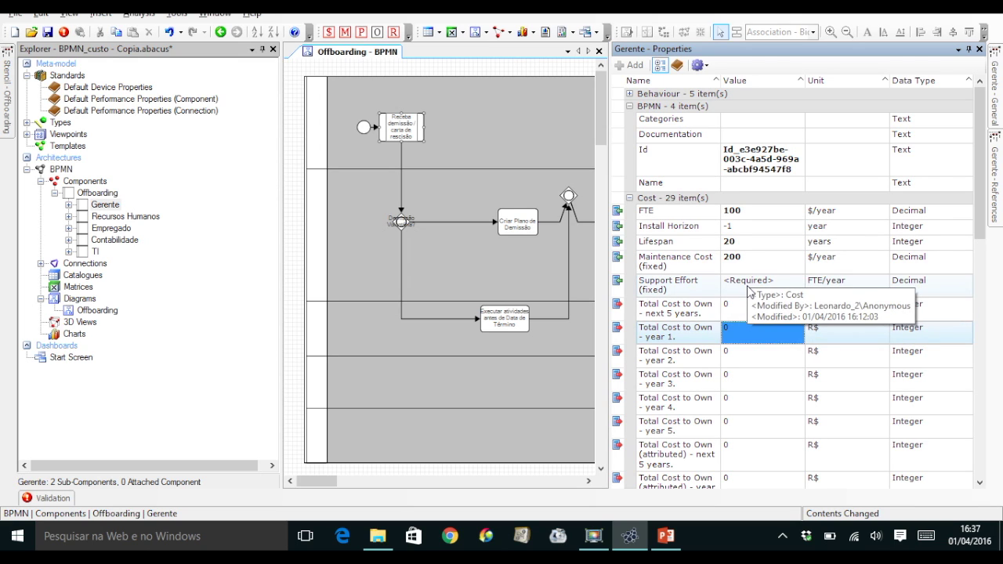
Set the Gerente lane's fixed Support Effort to 10 FTE/year.
left_click(748, 287)
left_click(748, 286)
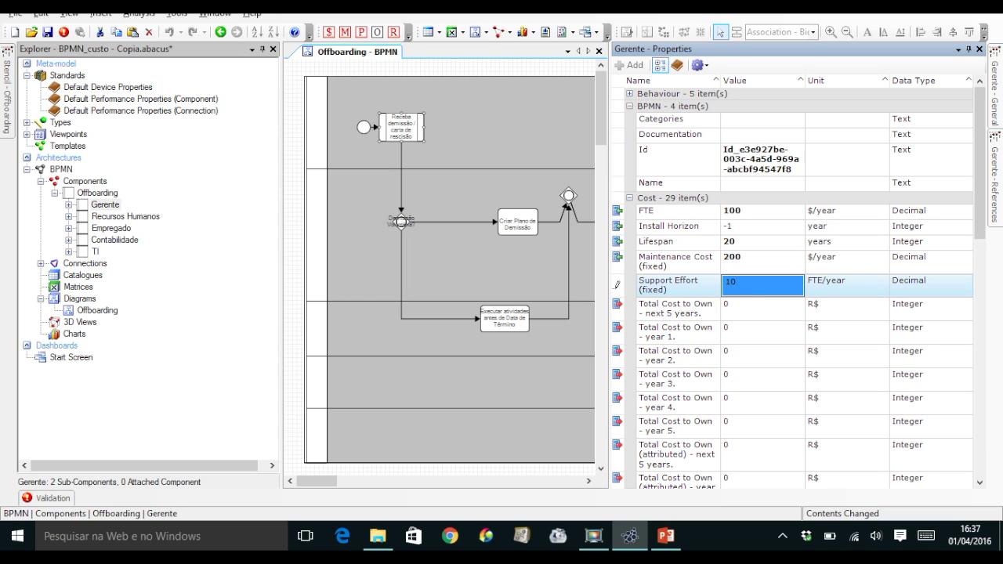
left_click(760, 335)
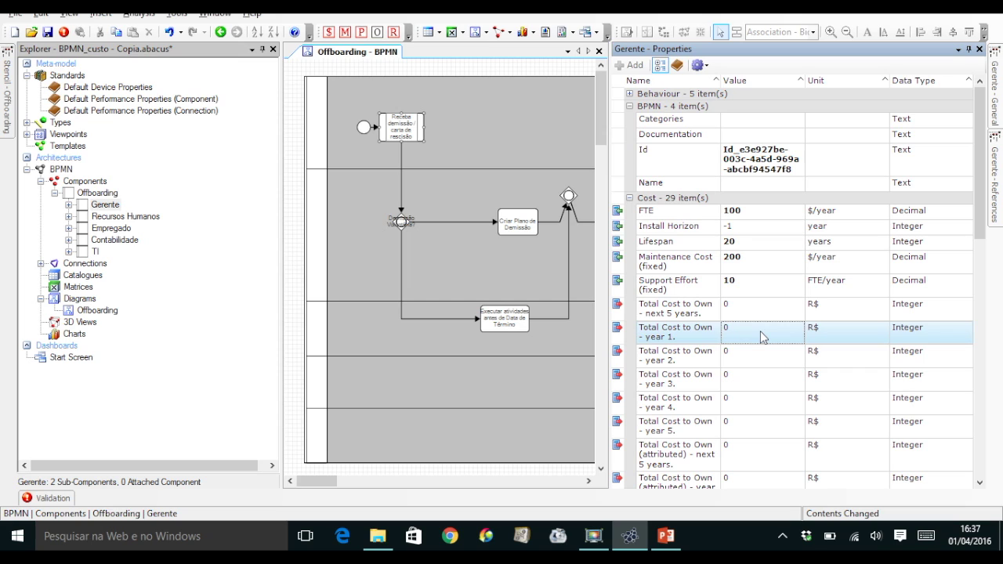
Change the Gerente lane's fixed Support Effort to 15 FTE/year and expand the lane's subcomponents.
left_click(748, 284)
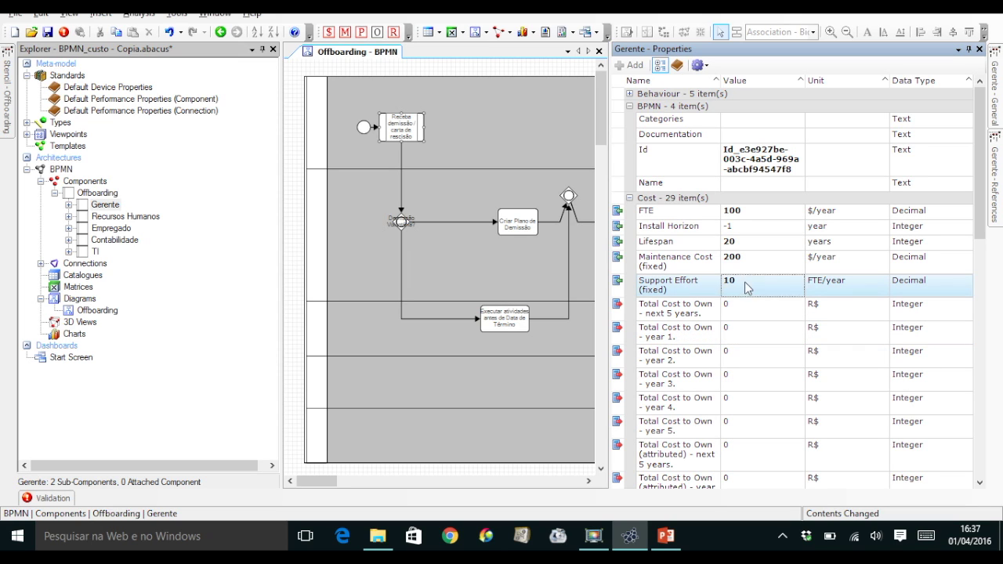
left_click(746, 283)
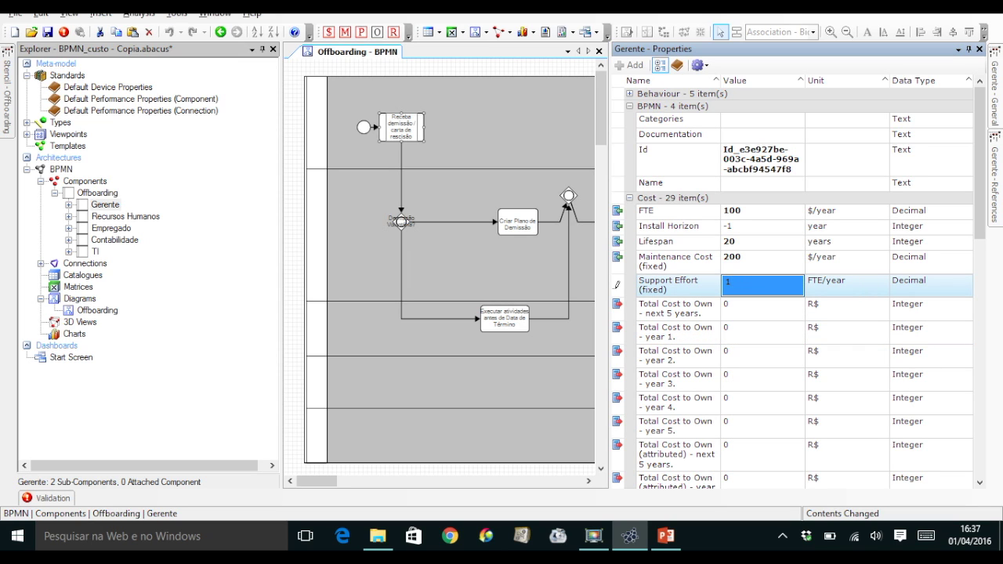
left_click(765, 345)
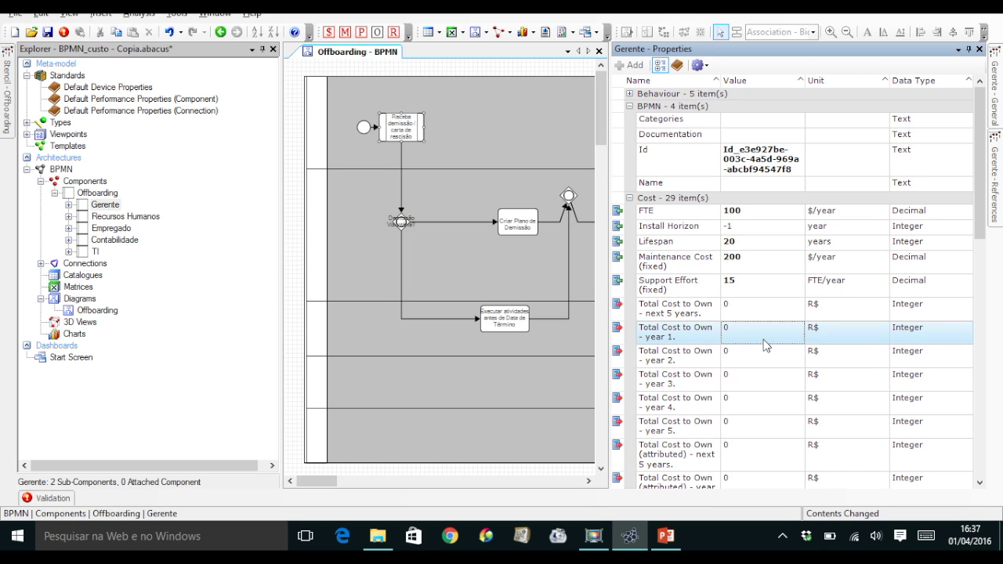
left_click(766, 345)
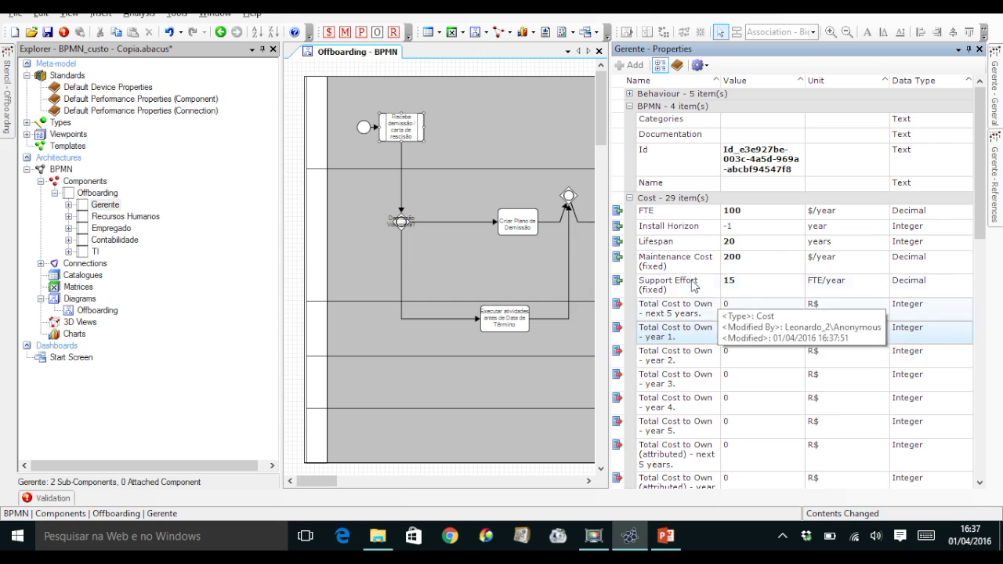
left_click(69, 204)
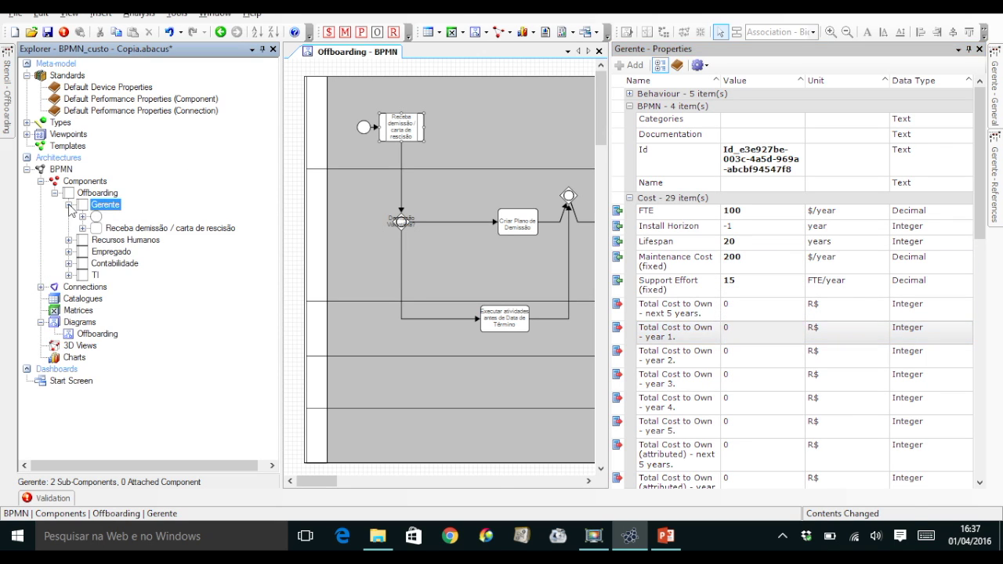
Start a new chart in the BPMN architecture using the standard Column type with 3D Chart enabled and Cluster Series disabled.
right_click(74, 334)
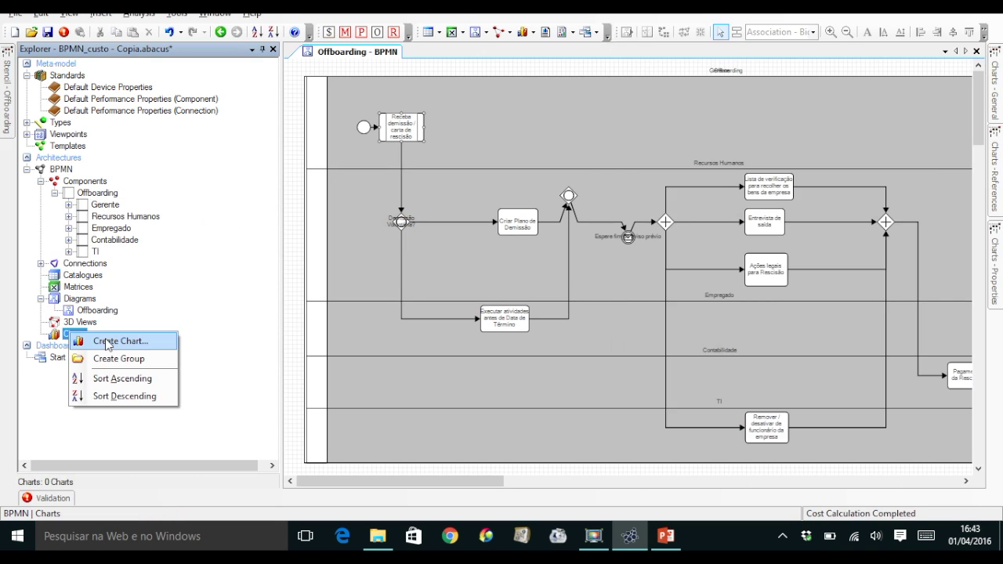
left_click(110, 340)
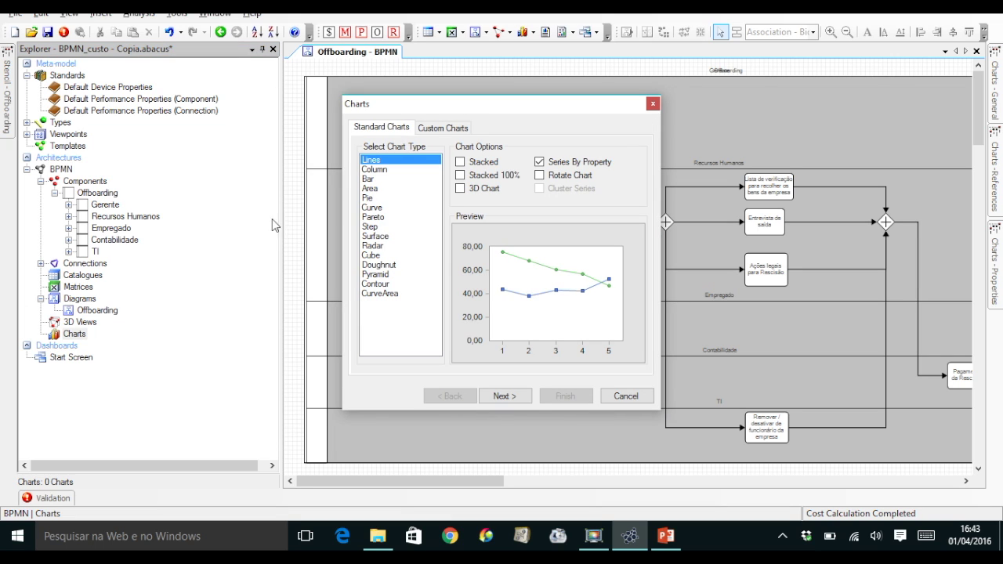
left_click(371, 189)
left_click(370, 179)
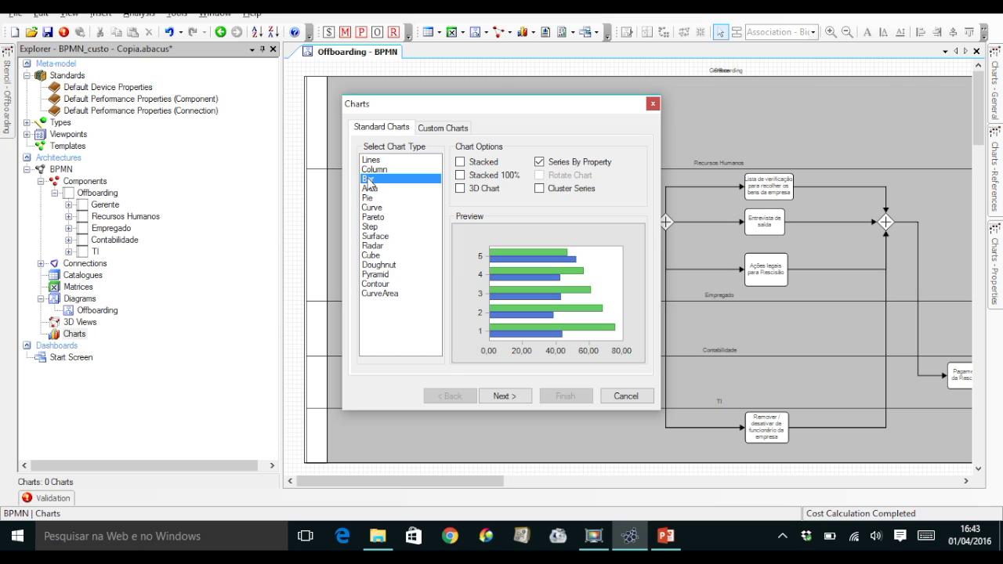
left_click(460, 190)
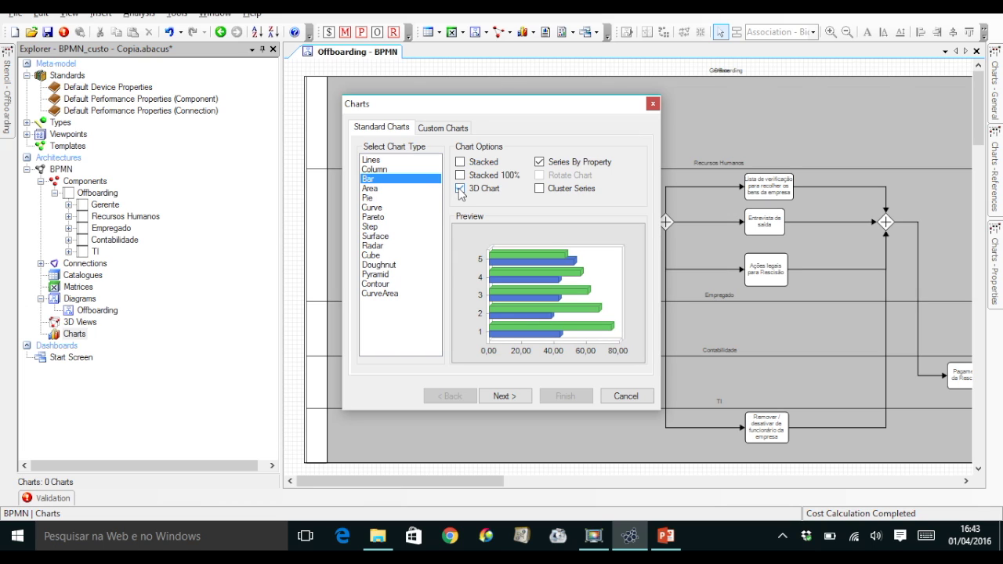
left_click(399, 172)
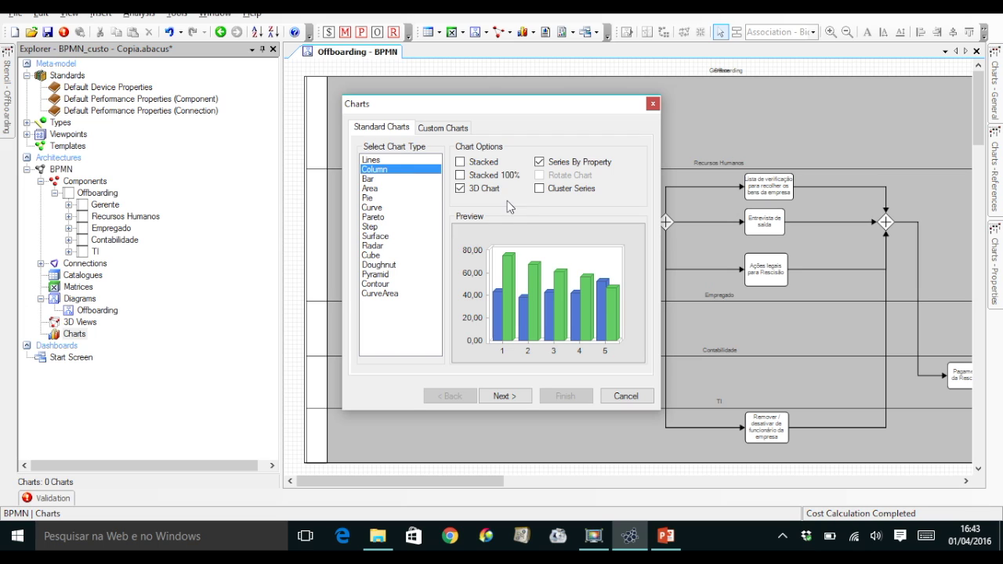
left_click(540, 189)
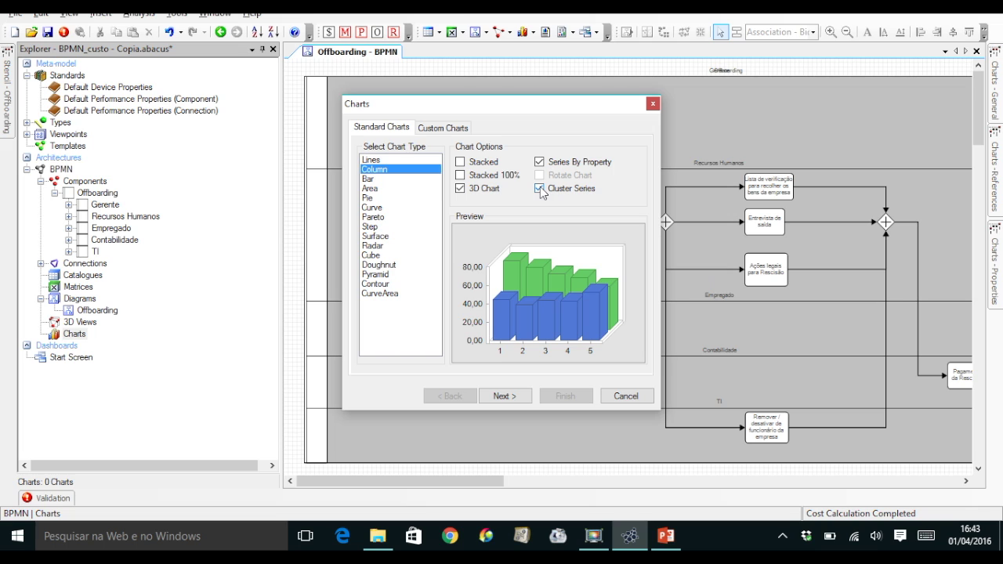
left_click(540, 189)
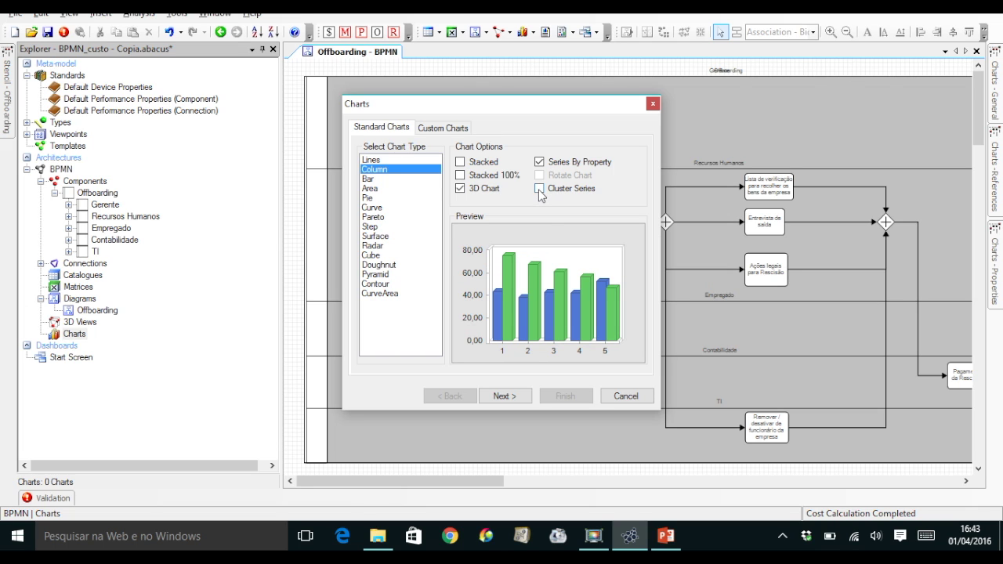
left_click(506, 396)
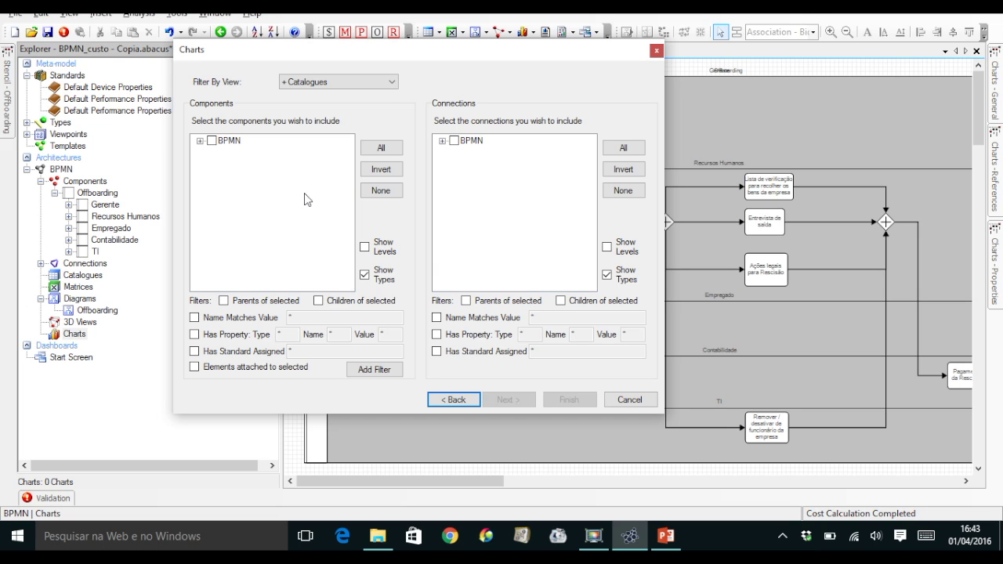
Include all Lane components of the BPMN architecture in the chart and continue to the property selection.
left_click(201, 142)
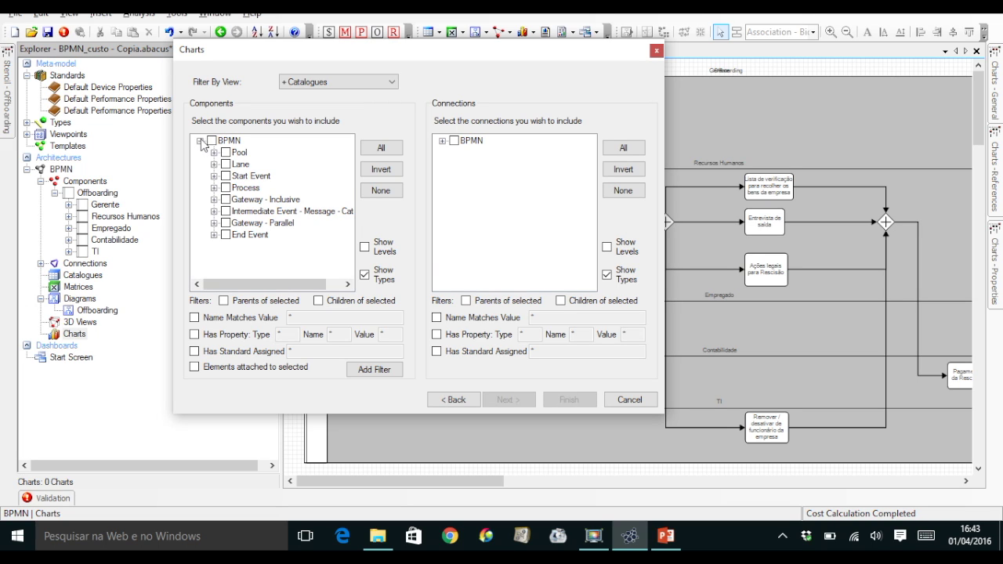
left_click(230, 165)
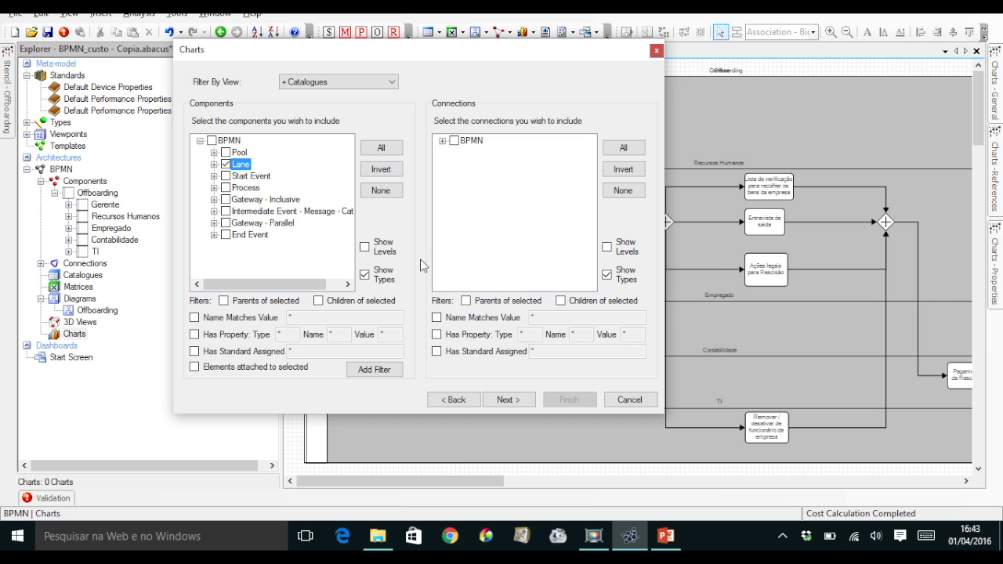
left_click(513, 402)
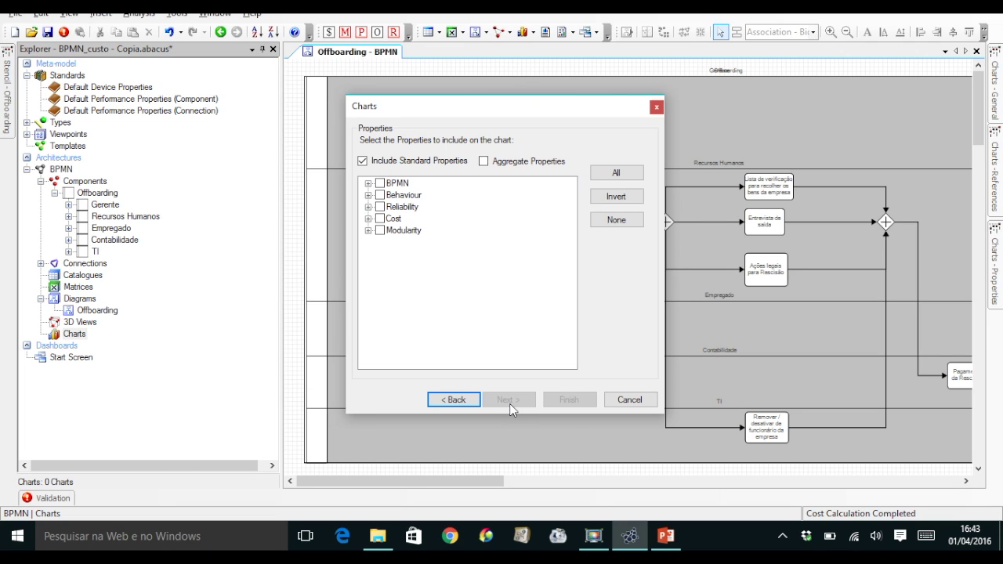
Expand the Cost properties and include only Total Cost to Own (local) for years 1 and 2.
left_click(380, 219)
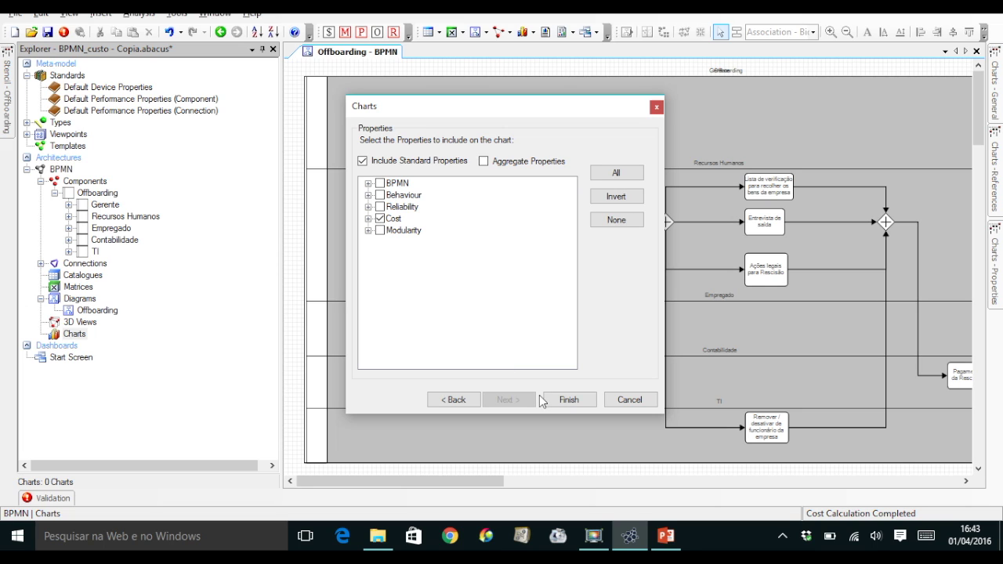
left_click(369, 219)
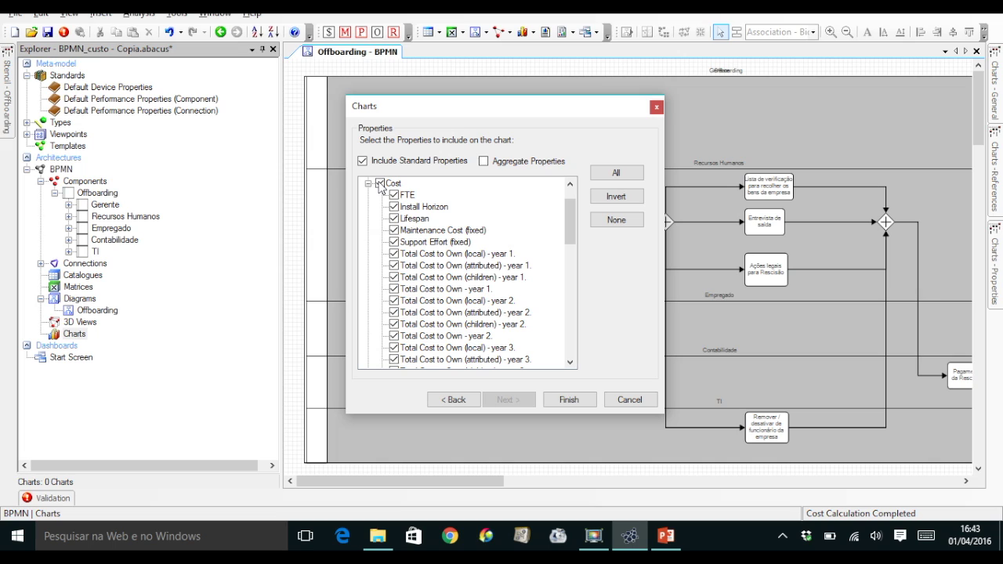
left_click(380, 183)
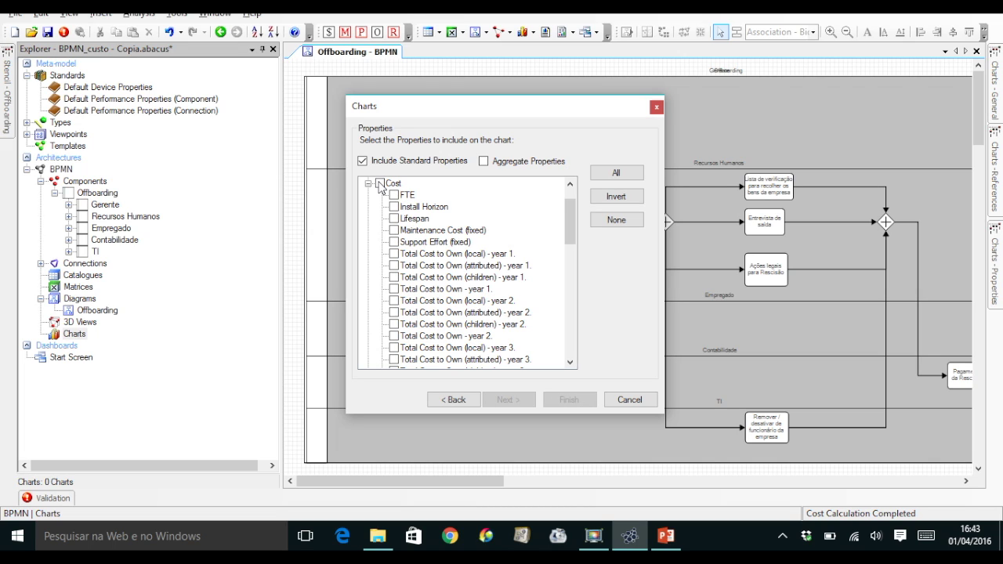
left_click(395, 254)
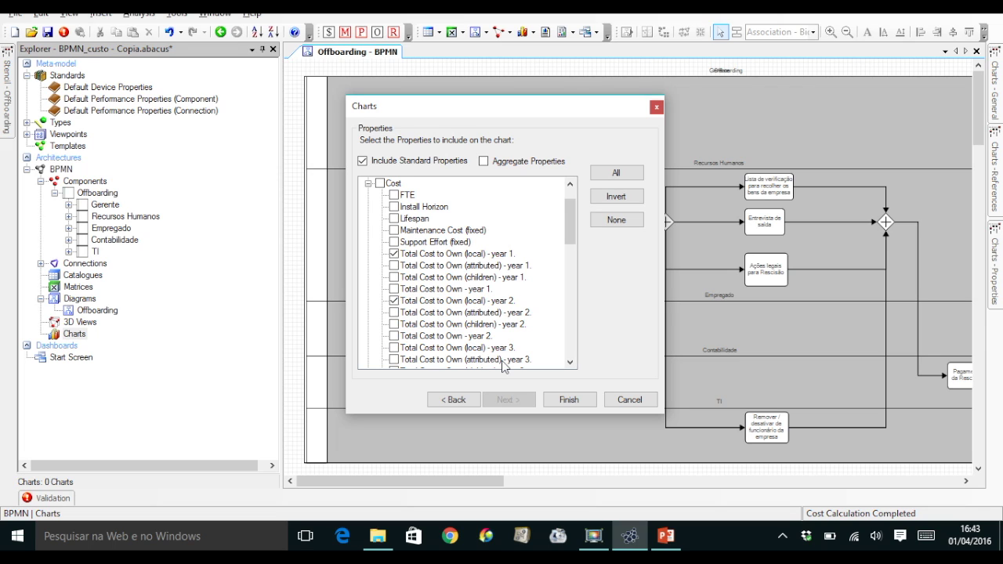
Add Total Cost to Own (local) for years 3 and 4 to the chart properties.
left_click(569, 363)
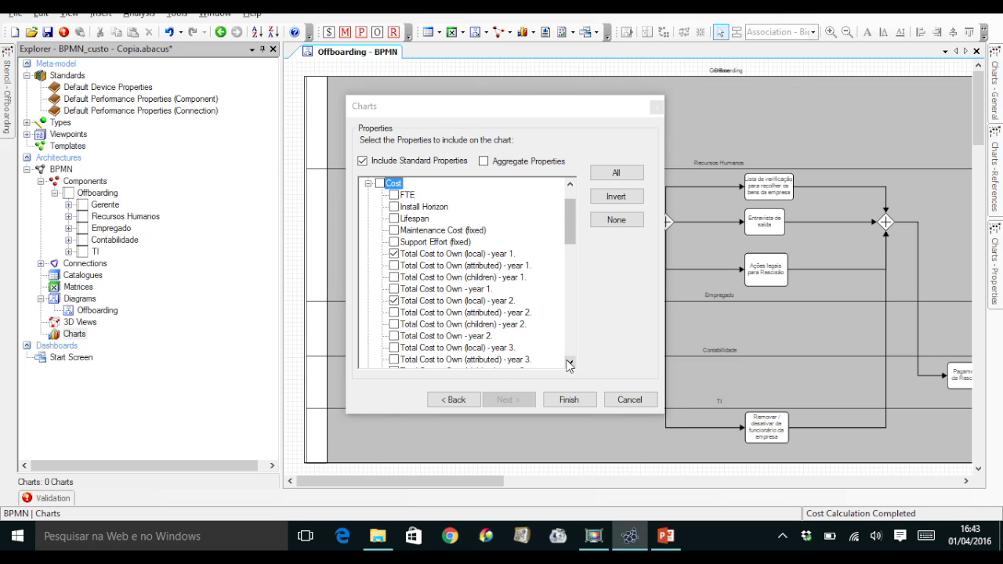
left_click(569, 363)
left_click(569, 362)
left_click(569, 363)
left_click(569, 363)
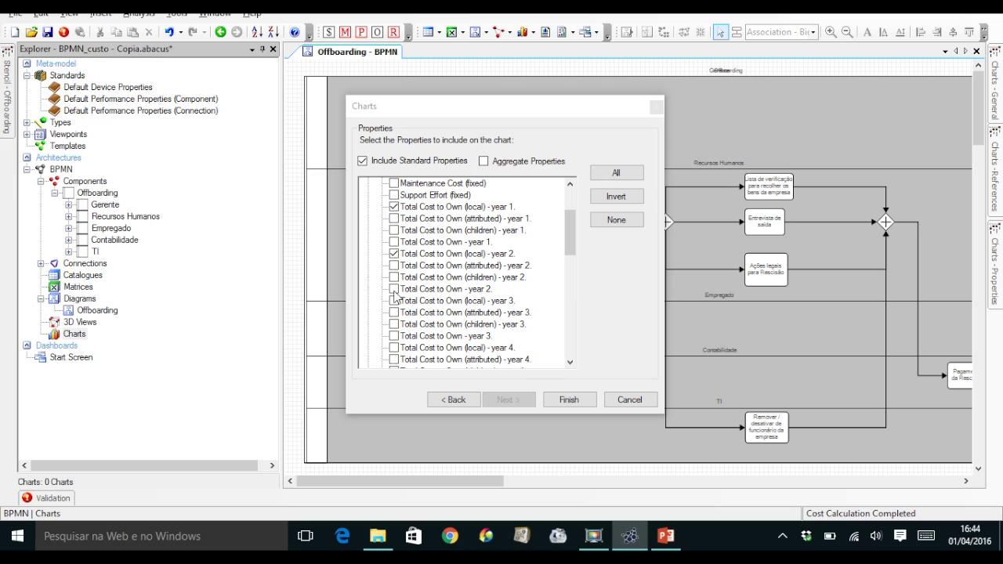
left_click(393, 336)
left_click(394, 337)
left_click(394, 347)
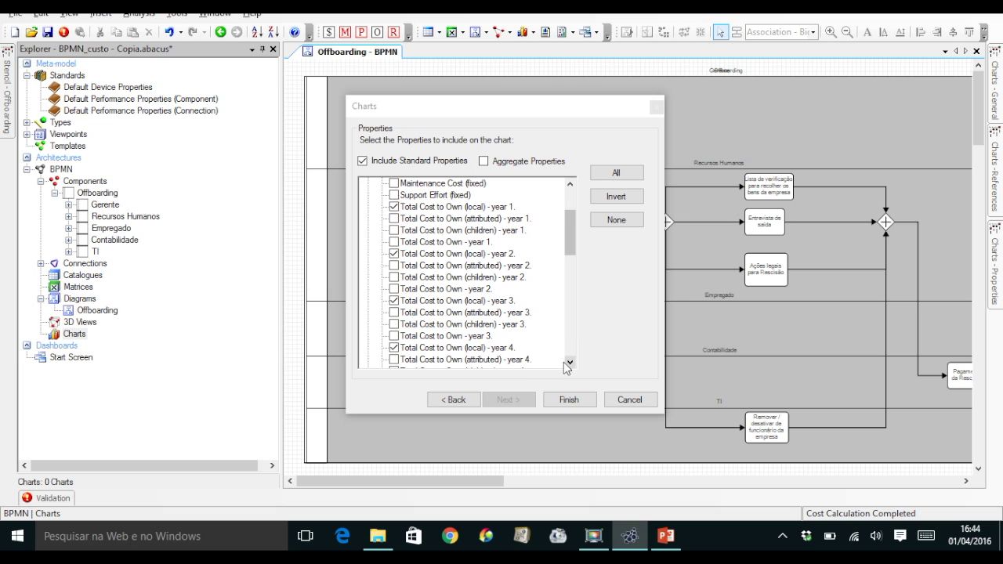
Include Total Cost to Own (local) for years 5, 6 and next 5 years, and (children) for years 3 to 6 and next 5 years.
left_click(570, 362)
left_click(569, 362)
left_click(570, 362)
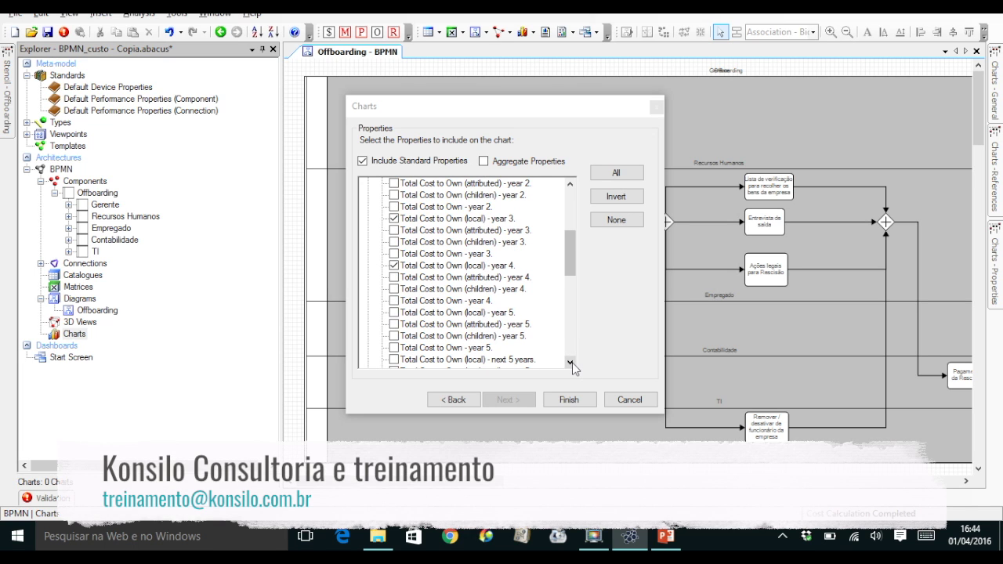
left_click(393, 313)
left_click(395, 243)
left_click(395, 337)
left_click(569, 362)
left_click(569, 362)
left_click(569, 362)
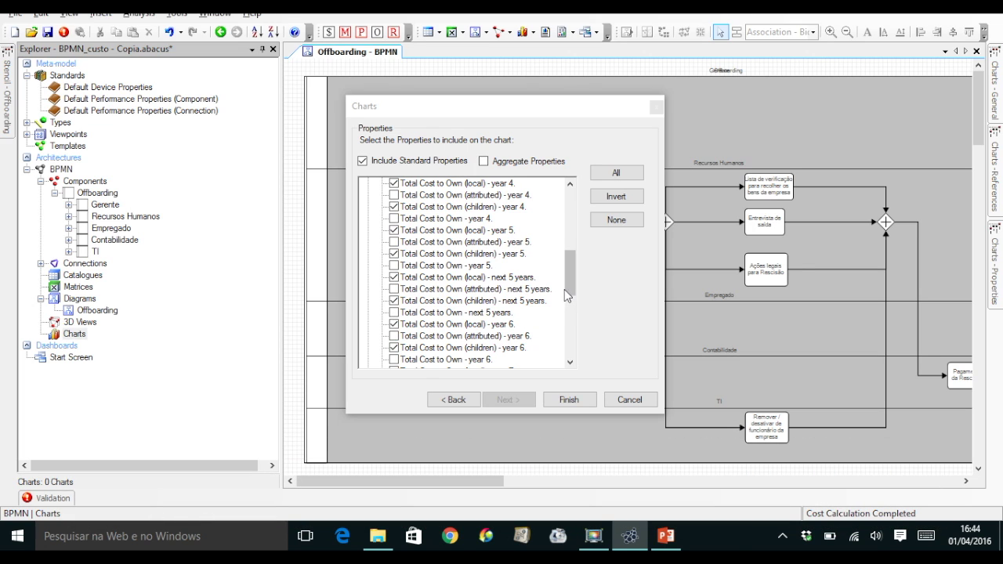
Include Total Cost to Own (local) and (children) for years 7 to 10 and next 10 years, and generate the chart.
left_click_drag(570, 291, 571, 311)
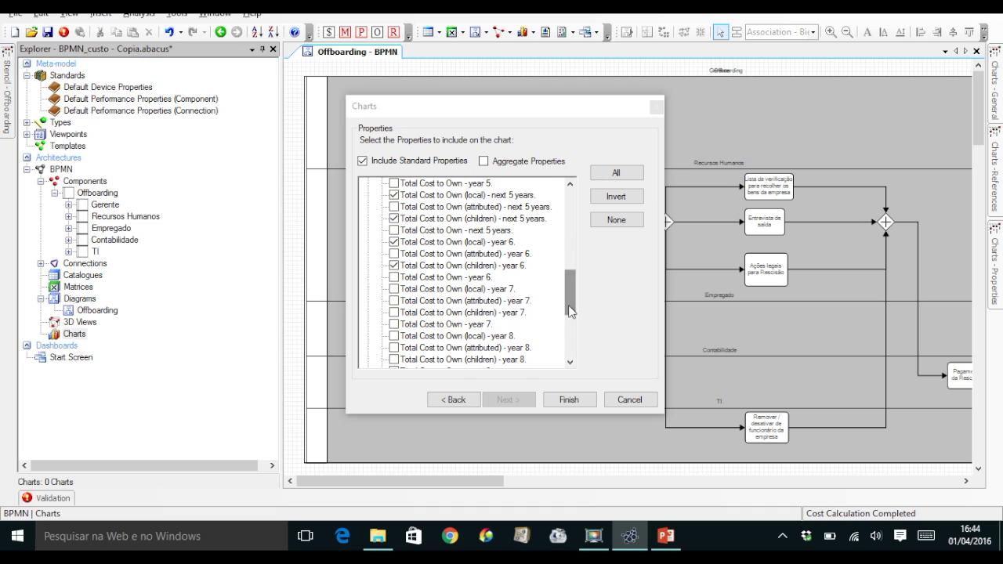
left_click(395, 290)
left_click(394, 360)
scroll(569, 362, "down", 1)
scroll(569, 362, "down", 4)
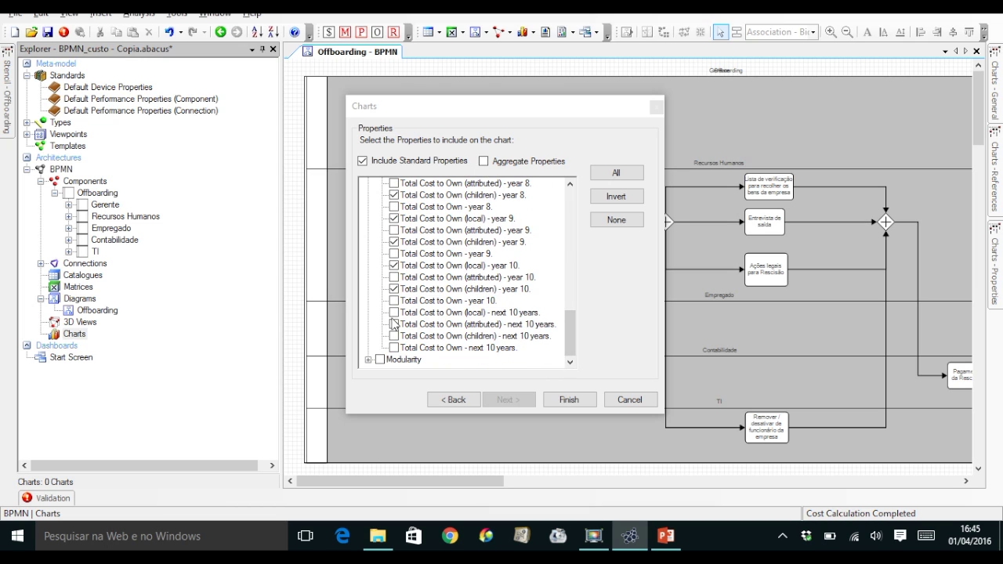
left_click(394, 313)
left_click(566, 403)
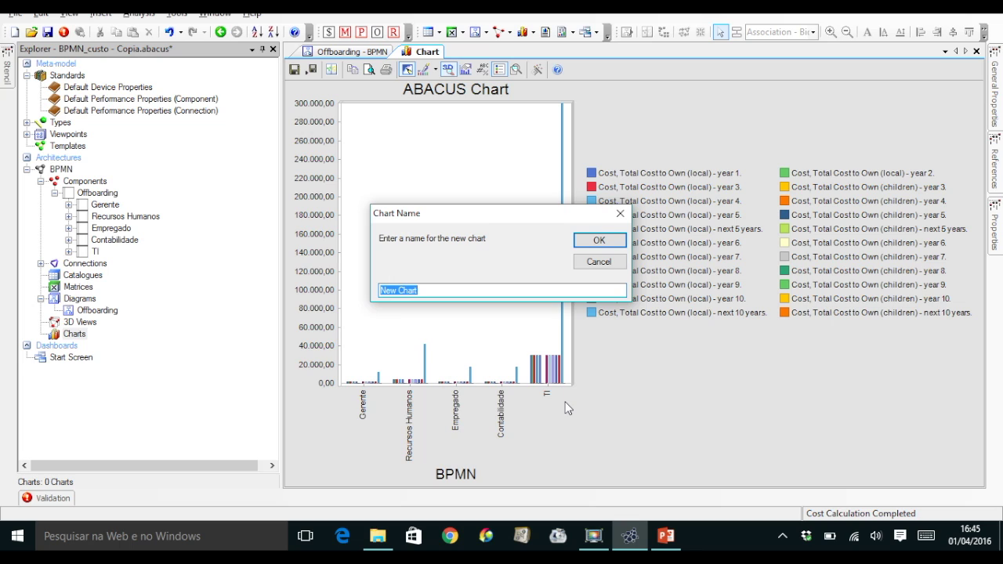
Name the new chart "Custo do processo por setor" and hide its legend.
type("Custo do processo por setor")
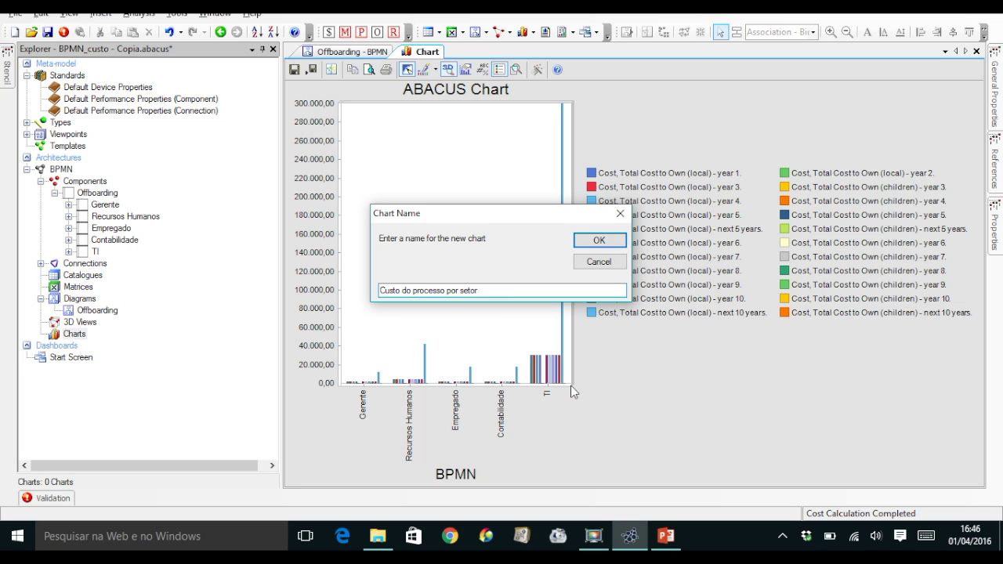
left_click(599, 242)
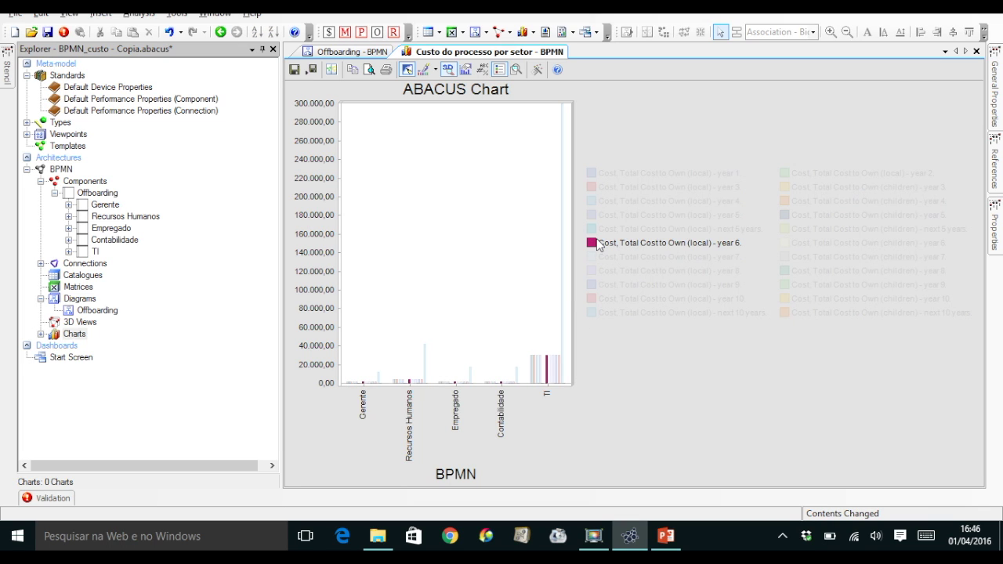
left_click(500, 70)
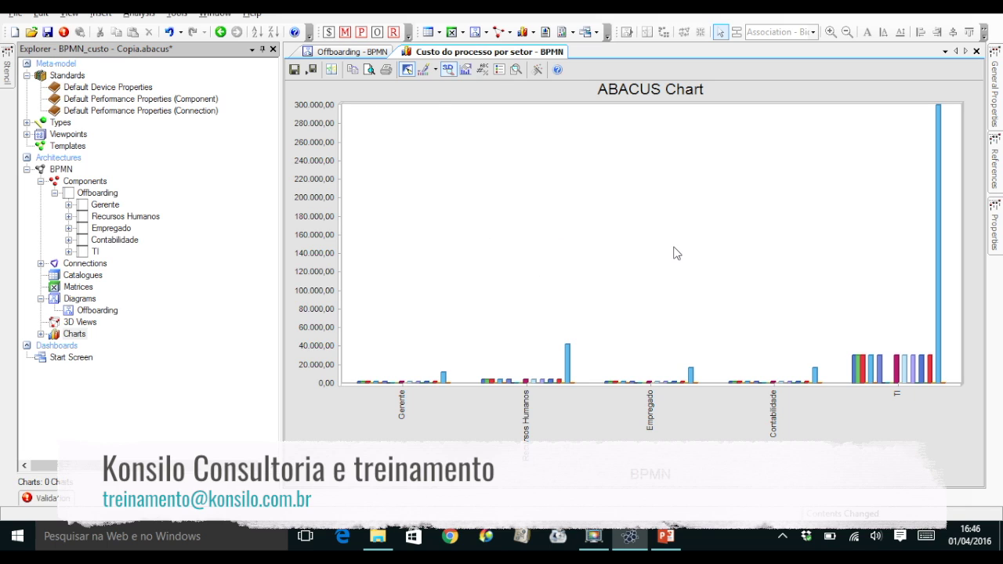
Add all Sequence Flow connections to the chart's elements.
left_click(331, 71)
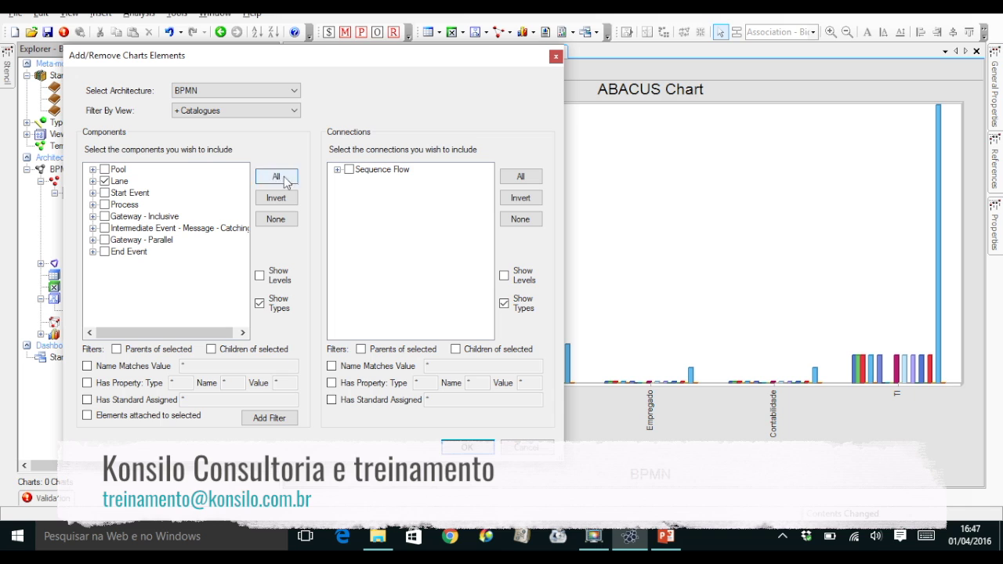
left_click(337, 170)
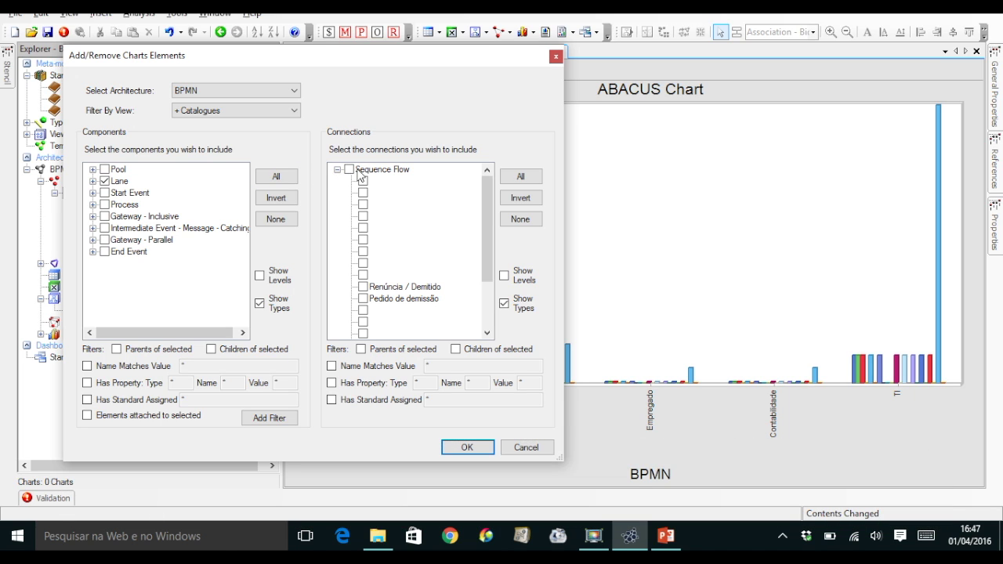
left_click(349, 170)
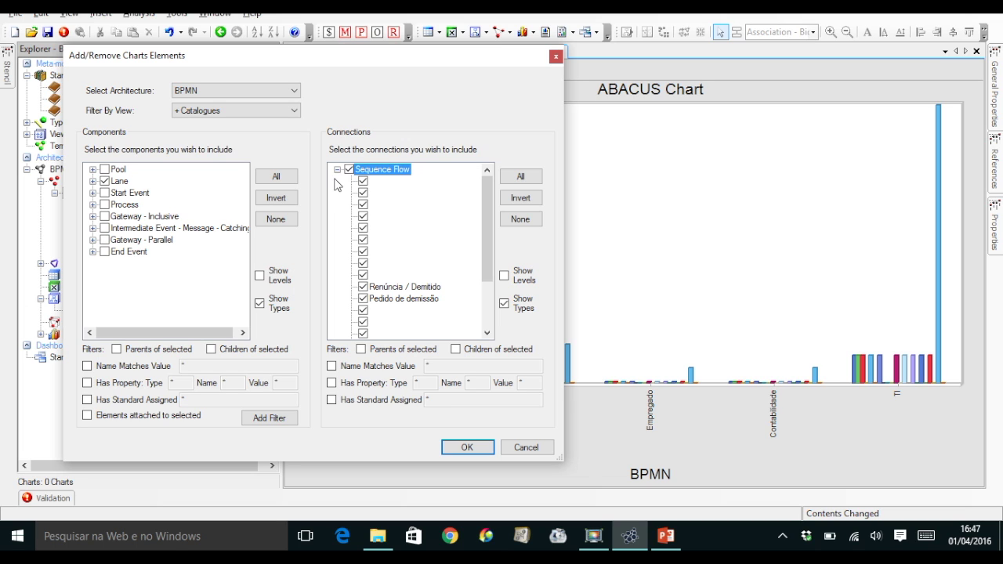
left_click(337, 170)
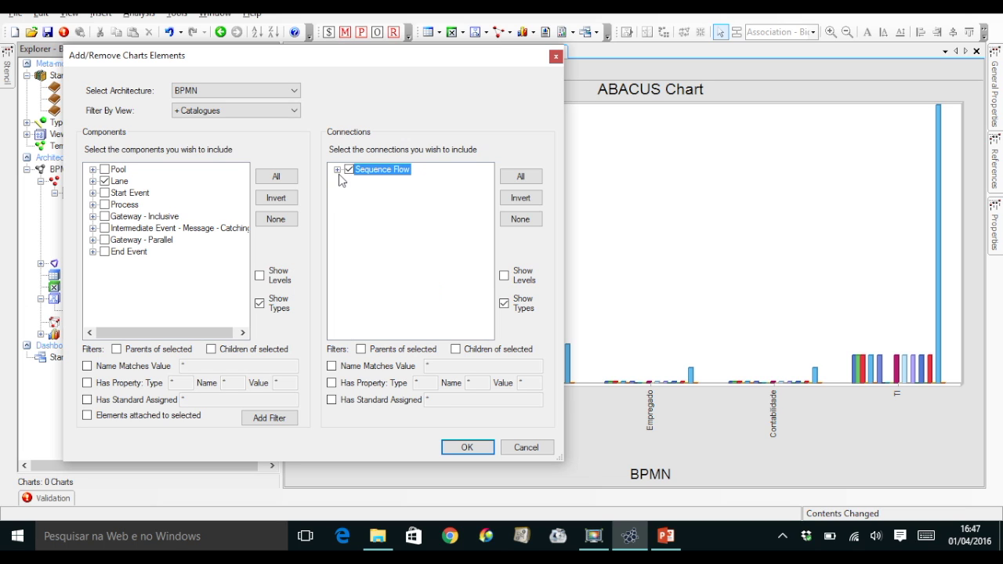
left_click(467, 447)
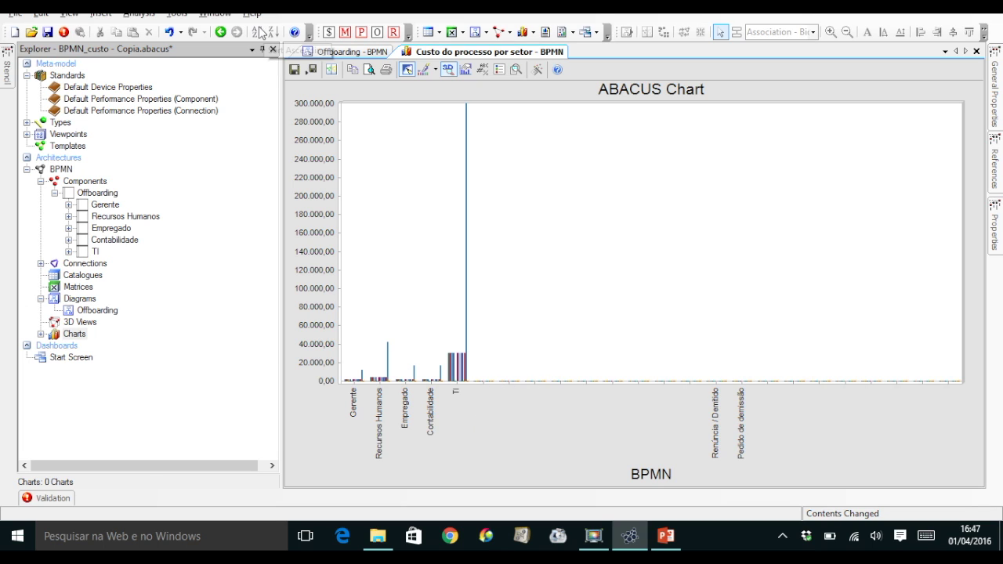
Remove the Sequence Flow connections from the chart's elements.
left_click(330, 69)
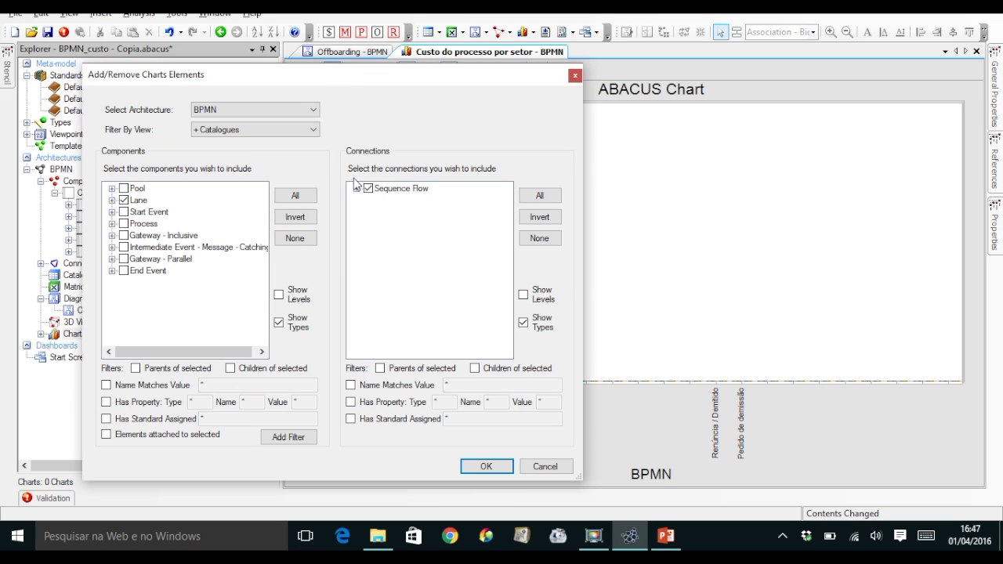
left_click(356, 188)
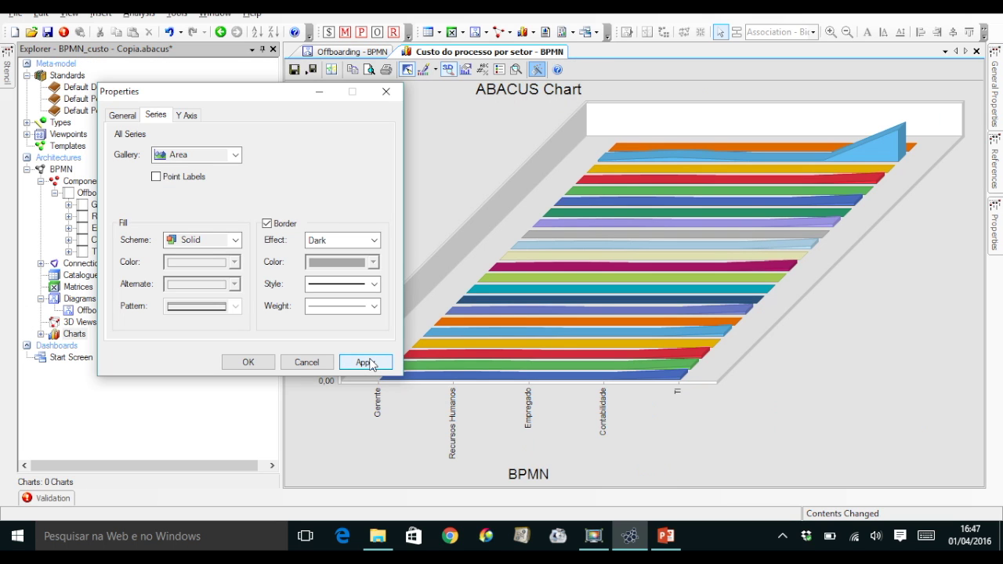
Change the gallery type of all chart series to Pie and apply it to the chart.
left_click(366, 362)
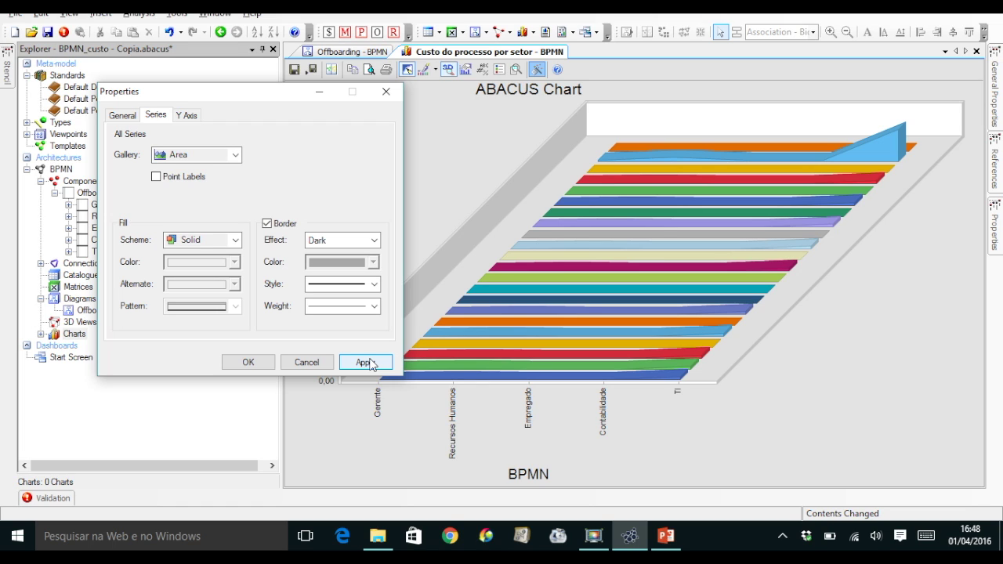
left_click(235, 156)
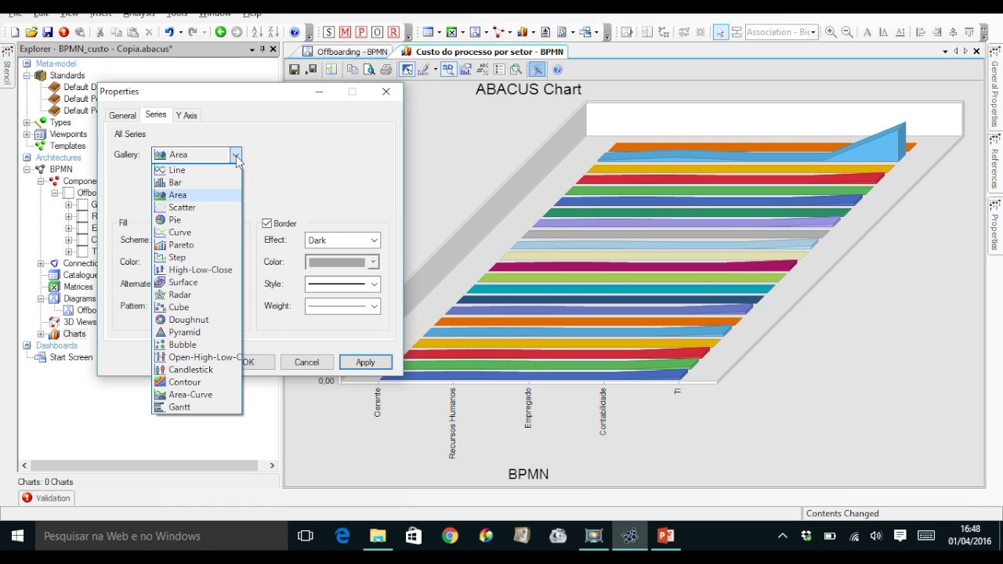
left_click(203, 219)
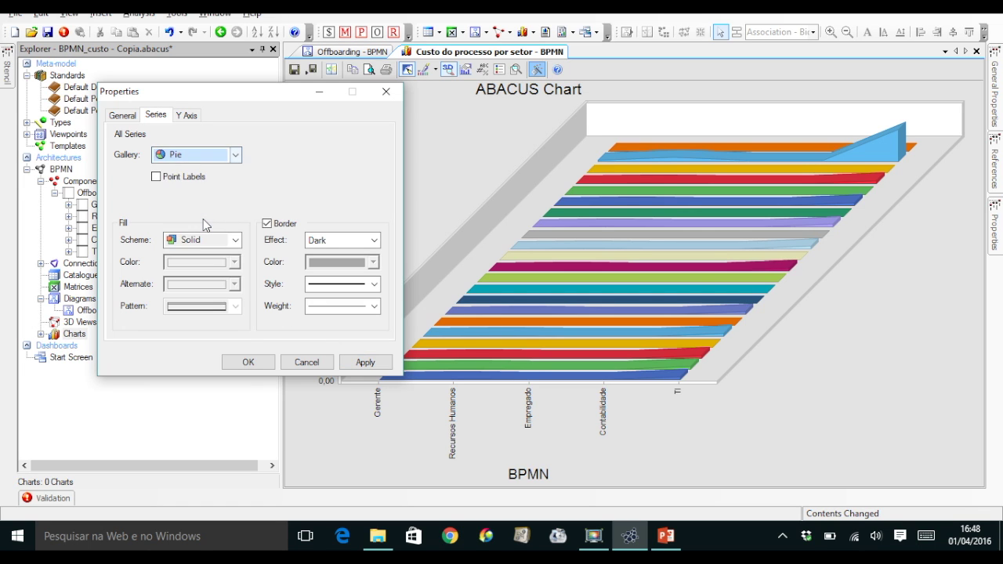
left_click(376, 368)
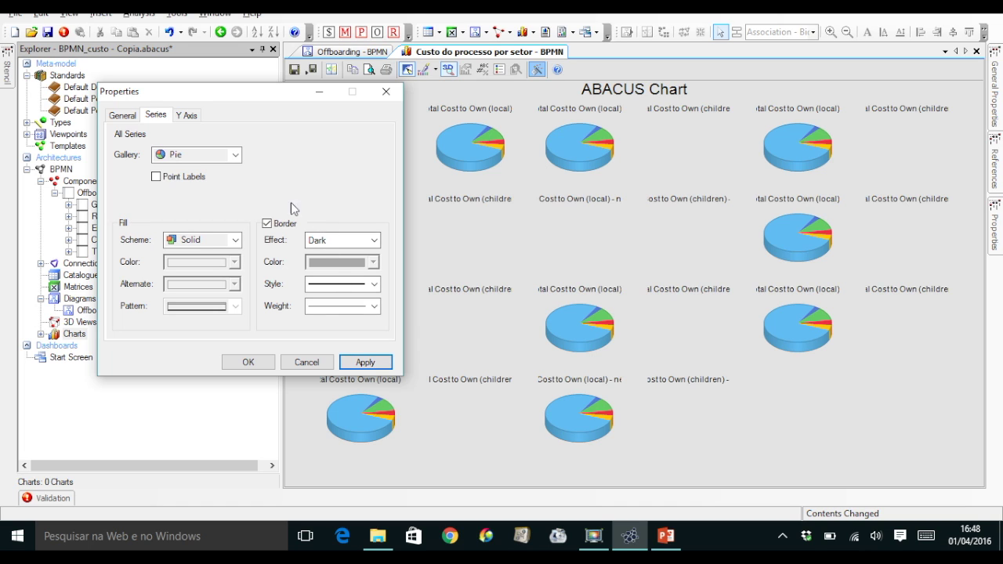
Switch all chart series to the Line type and apply the change.
left_click(233, 157)
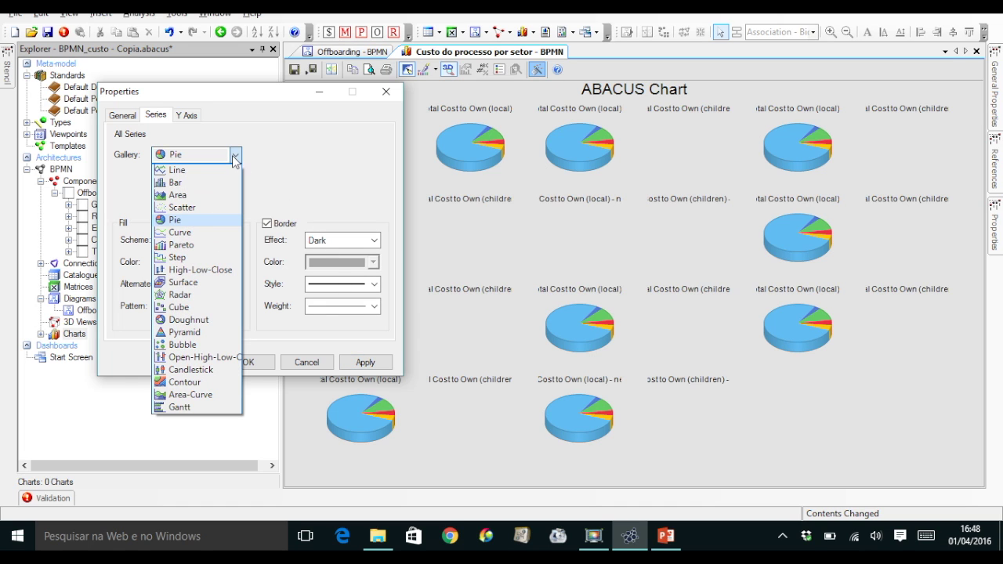
left_click(205, 170)
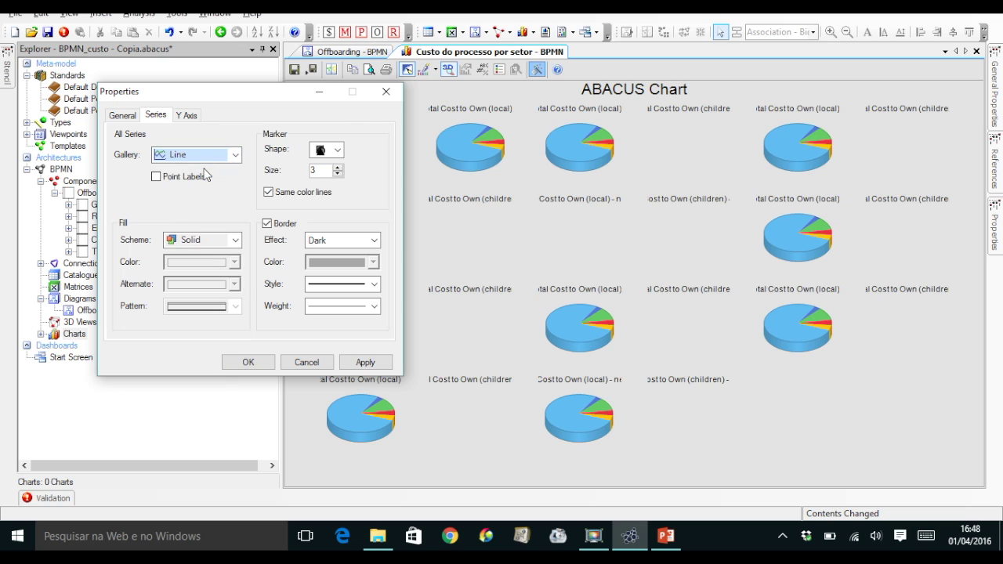
left_click(367, 366)
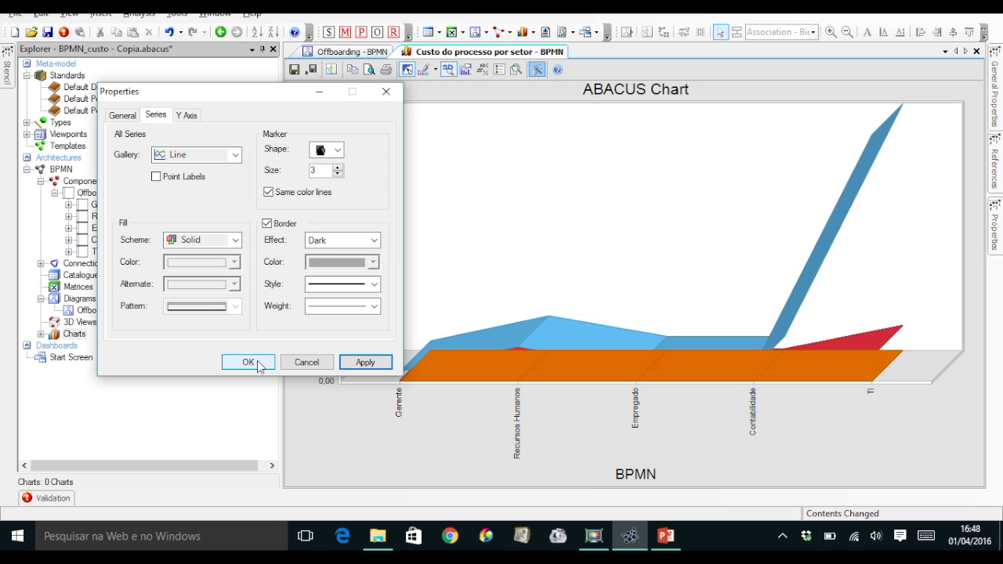
Try the Scatter type for all series, and apply the Pyramid type to the chart instead.
left_click(235, 155)
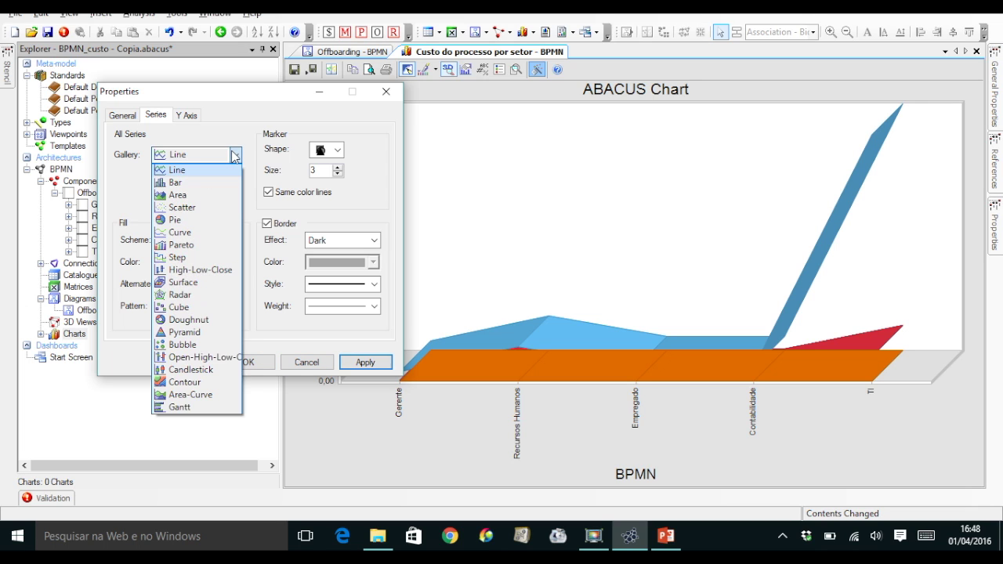
left_click(197, 208)
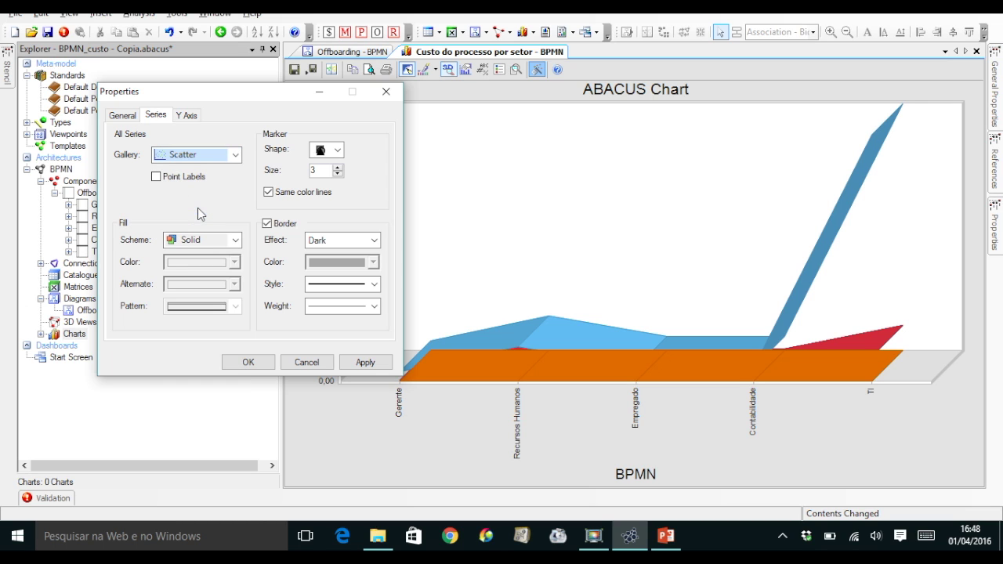
left_click(380, 362)
key("p")
left_click(380, 362)
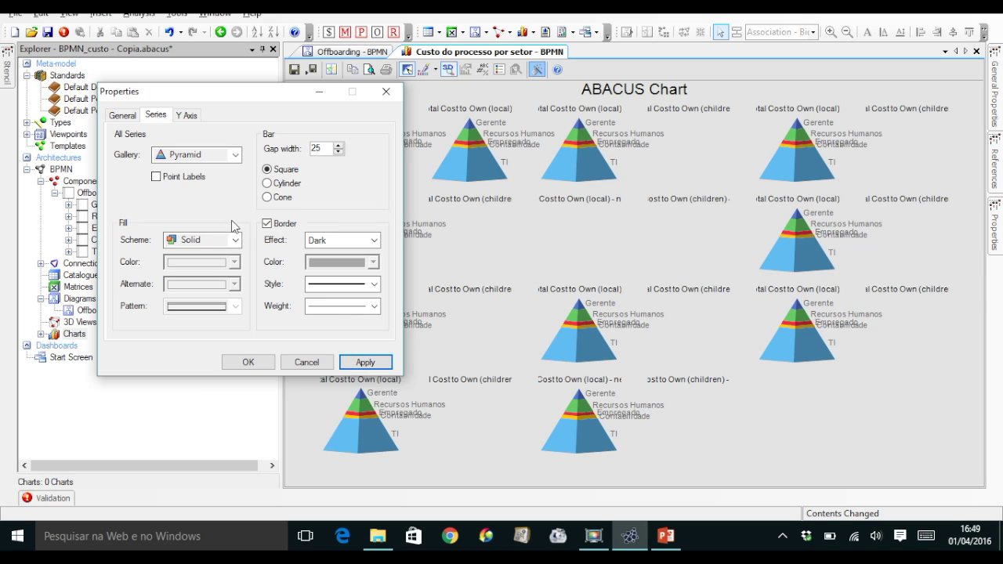
Set the gallery type of all series to Curve and apply it to the chart.
left_click(233, 156)
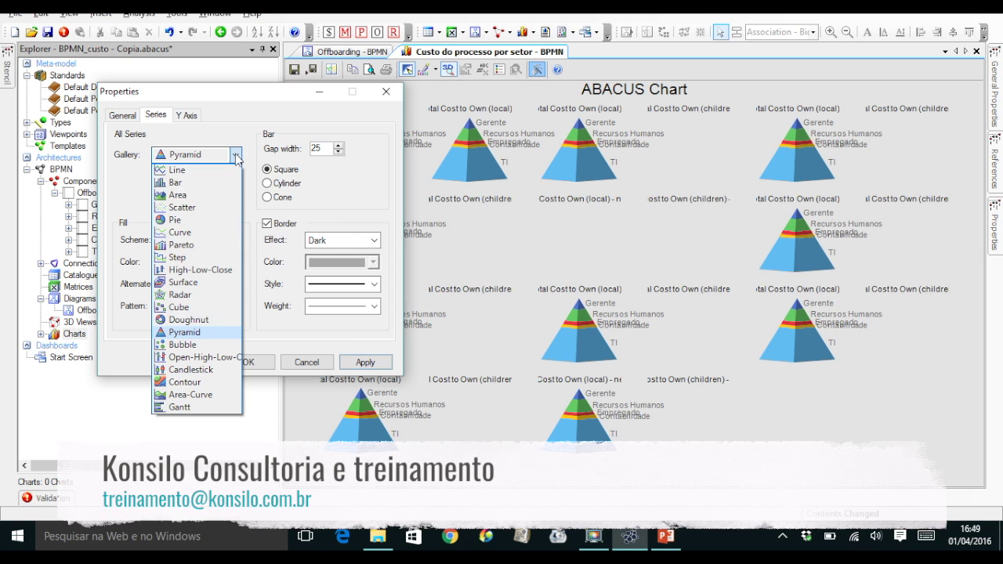
left_click(188, 233)
left_click(364, 364)
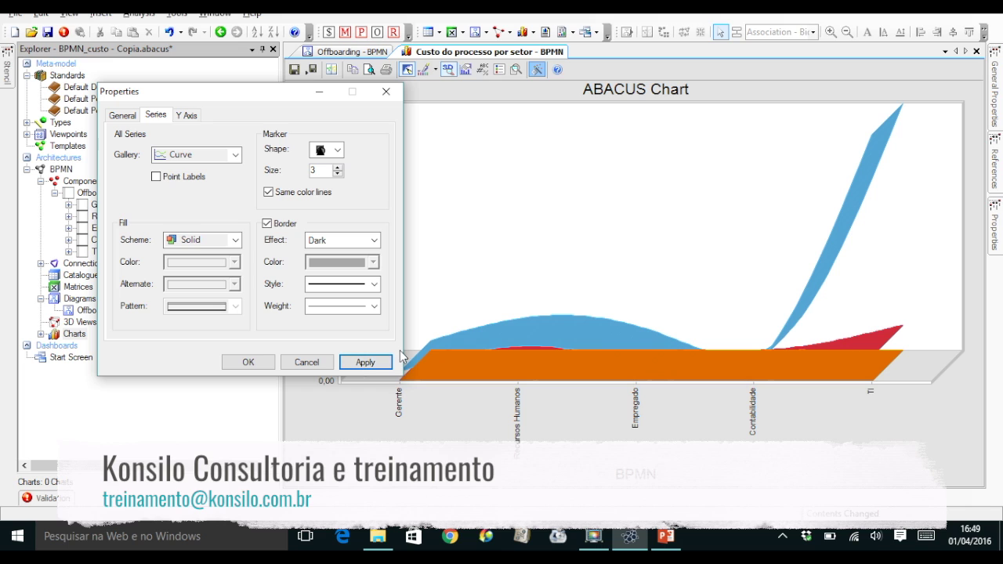
Choose the Bar type for all series and open the fill scheme options.
left_click(235, 155)
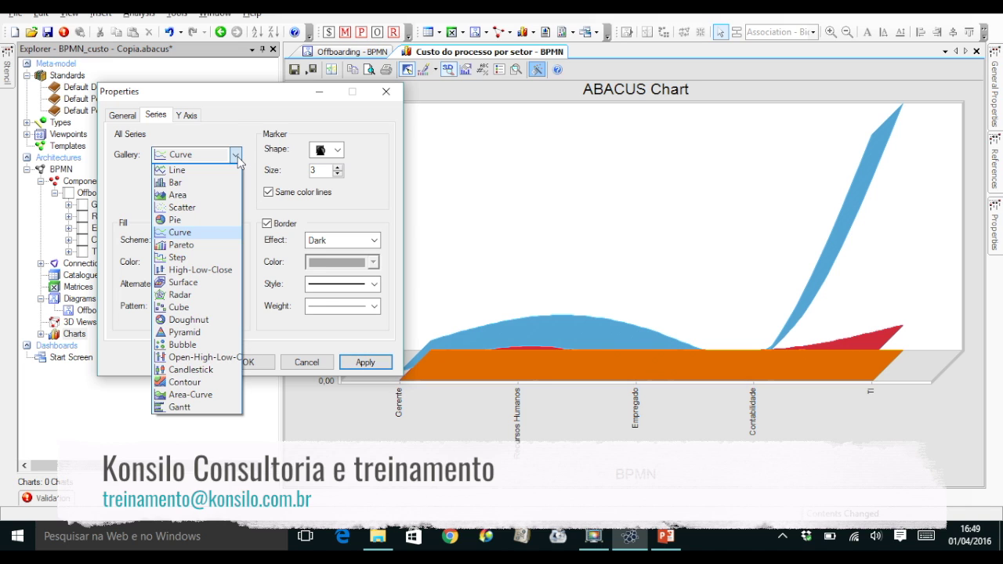
left_click(202, 183)
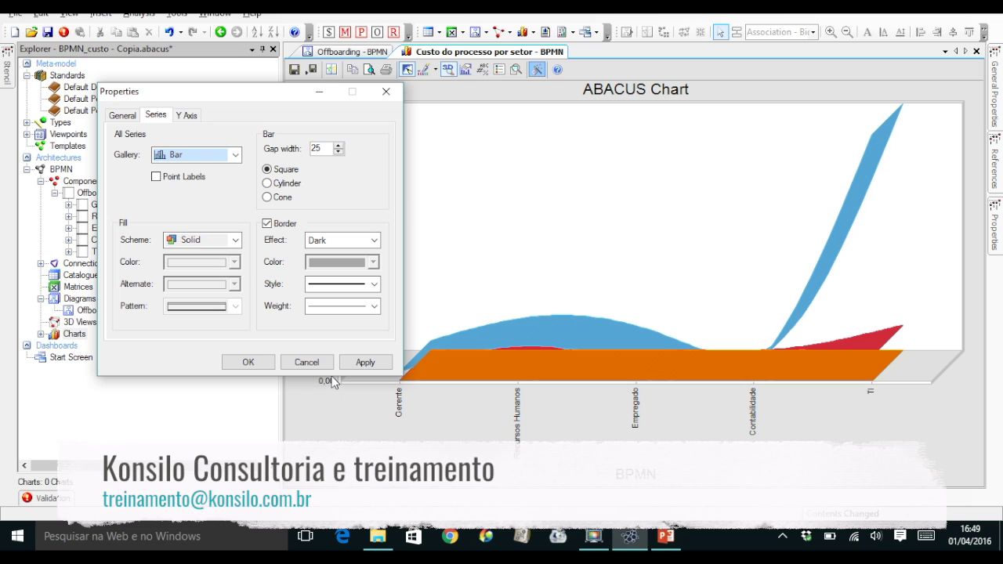
left_click(235, 242)
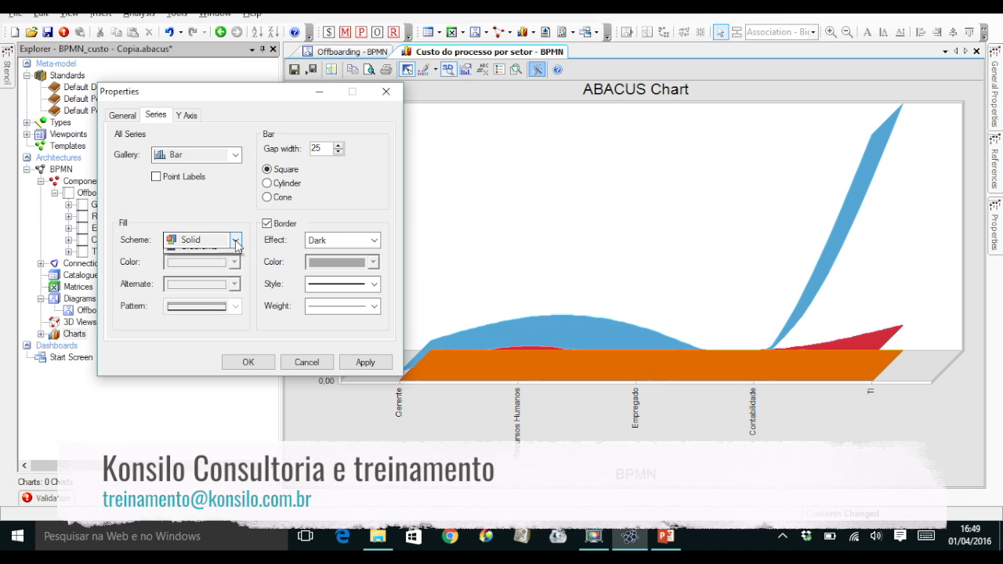